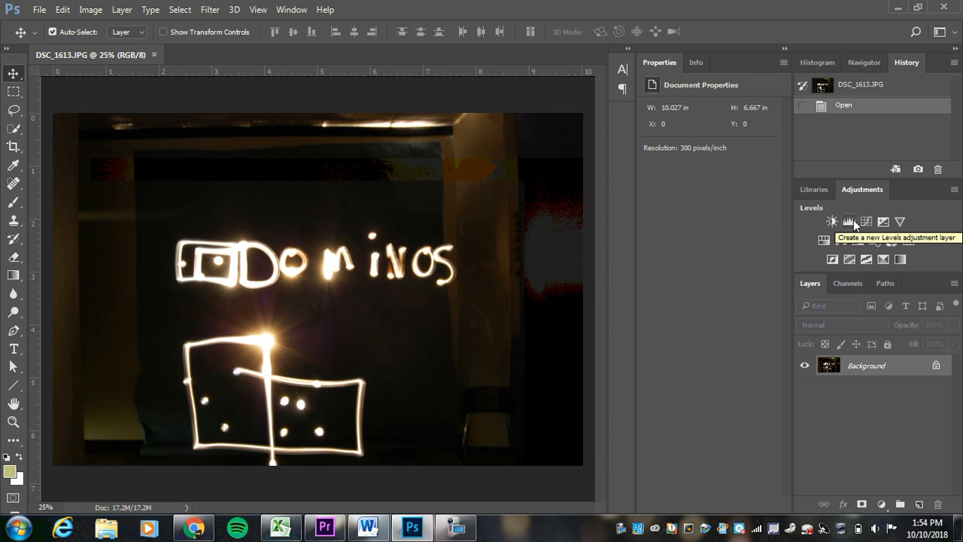
Step: Add a Levels adjustment layer with the black input level at 57 and the midtone level at 1.00
{"action": "left_click", "coordinate": [850, 221]}
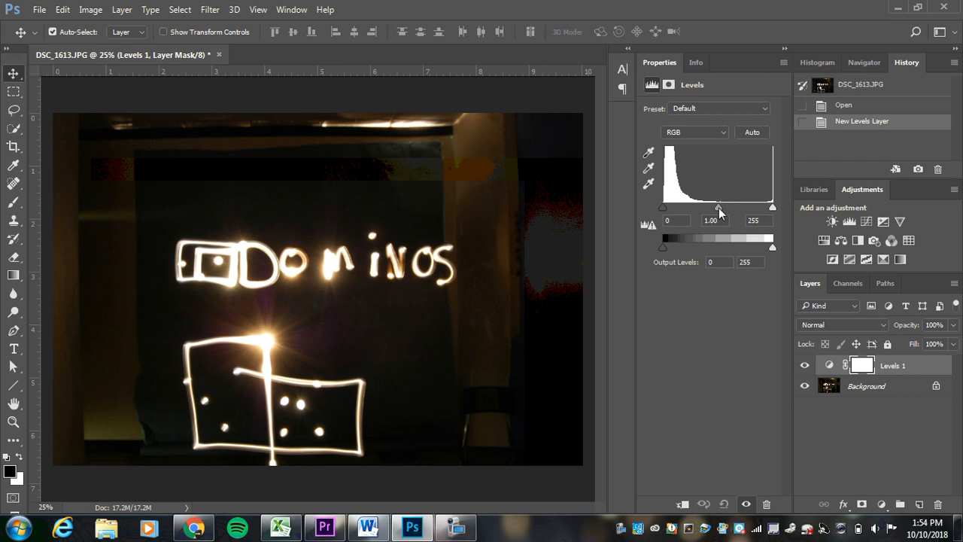
{"action": "mouse_move", "coordinate": [720, 209]}
{"action": "left_mouse_down"}
{"action": "mouse_move", "coordinate": [794, 210]}
{"action": "mouse_move", "coordinate": [718, 211]}
{"action": "mouse_move", "coordinate": [742, 210]}
{"action": "mouse_move", "coordinate": [732, 210]}
{"action": "left_mouse_up"}
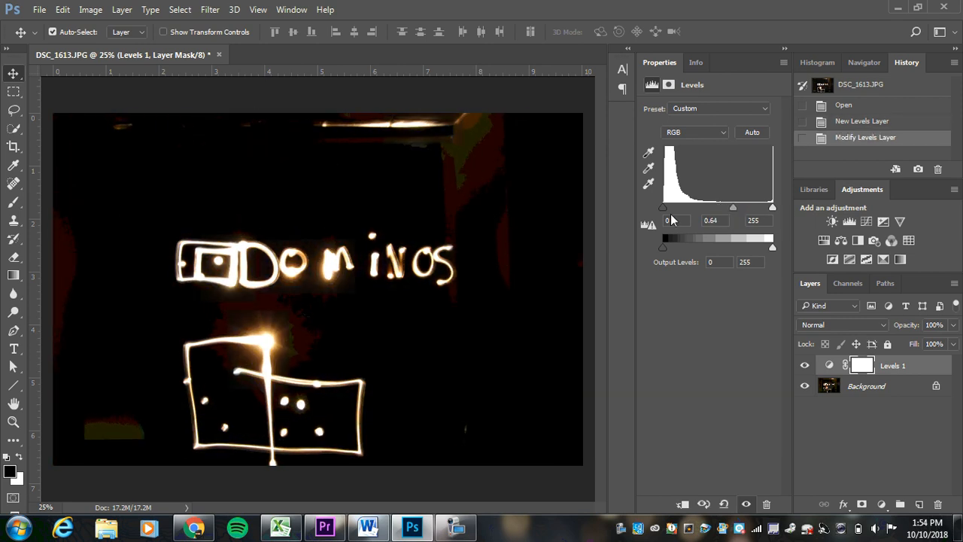
{"action": "left_click_drag", "start_coordinate": [668, 210], "coordinate": [688, 216]}
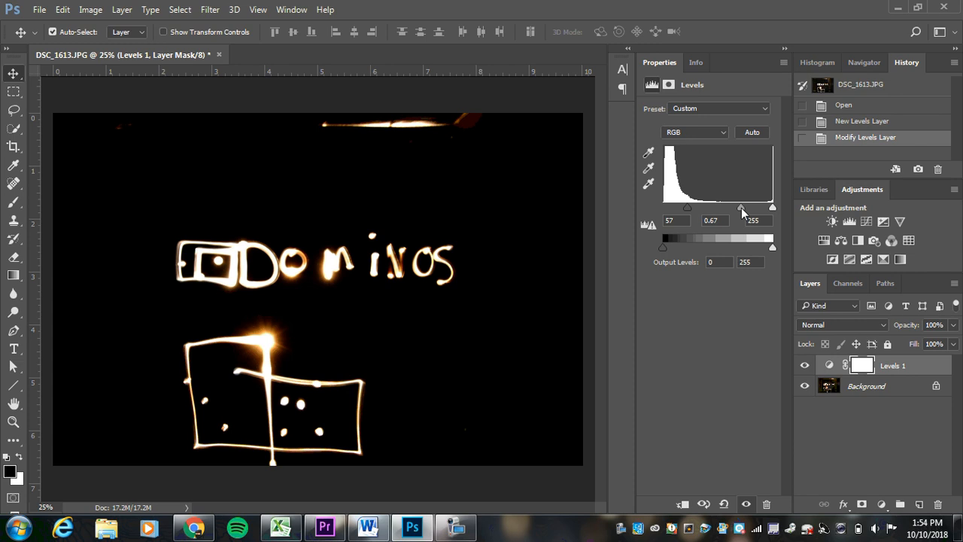
{"action": "left_click_drag", "start_coordinate": [741, 207], "coordinate": [731, 204]}
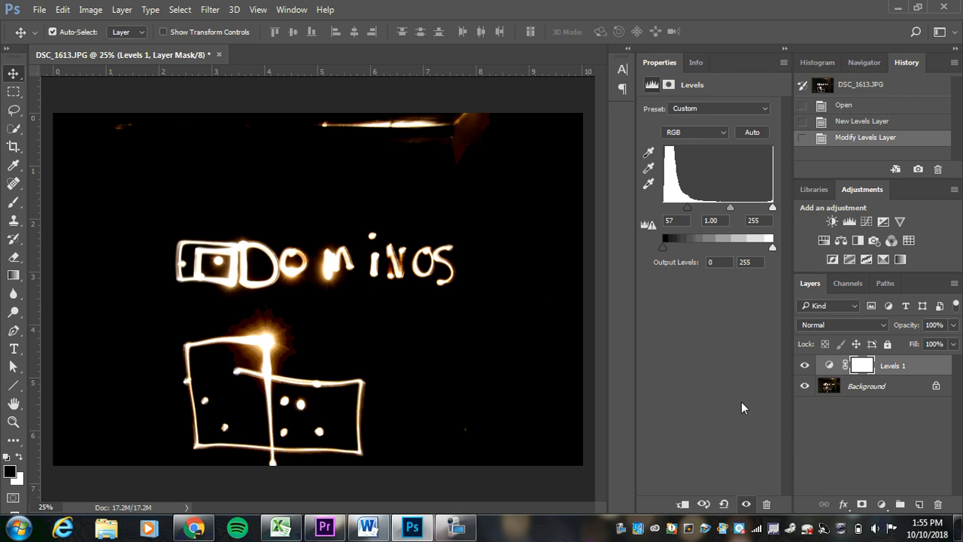
Step: Clone Stamp black areas of the Background layer over the stray light along the upper edge and the faint spots near the lower corners
{"action": "left_click", "coordinate": [871, 387]}
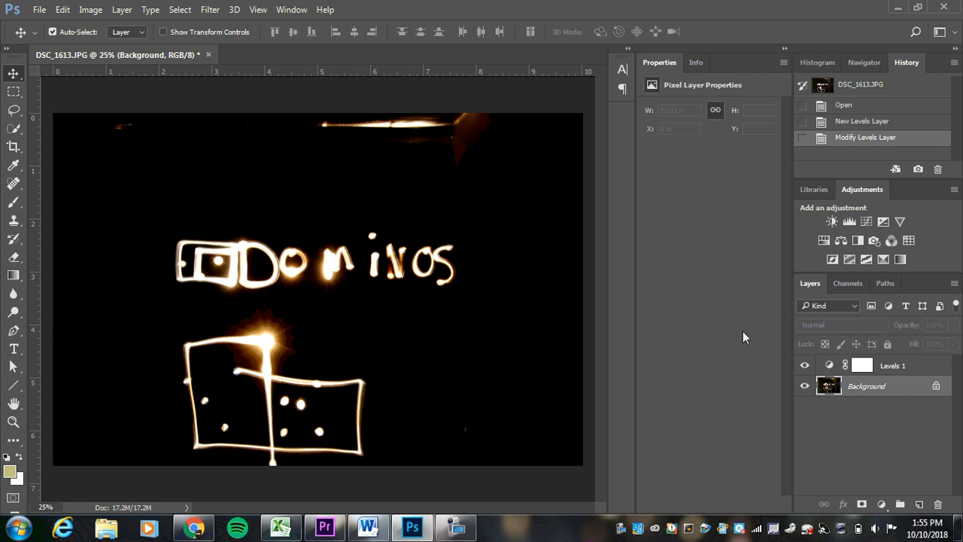
{"action": "left_click", "coordinate": [16, 224]}
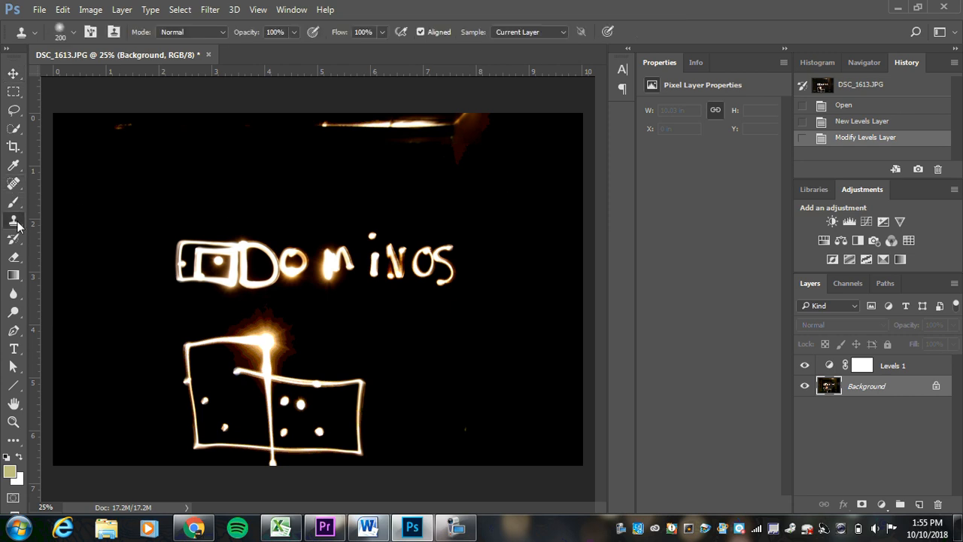
{"action": "left_click", "coordinate": [359, 179], "text": "alt"}
{"action": "left_click_drag", "start_coordinate": [318, 123], "coordinate": [409, 121]}
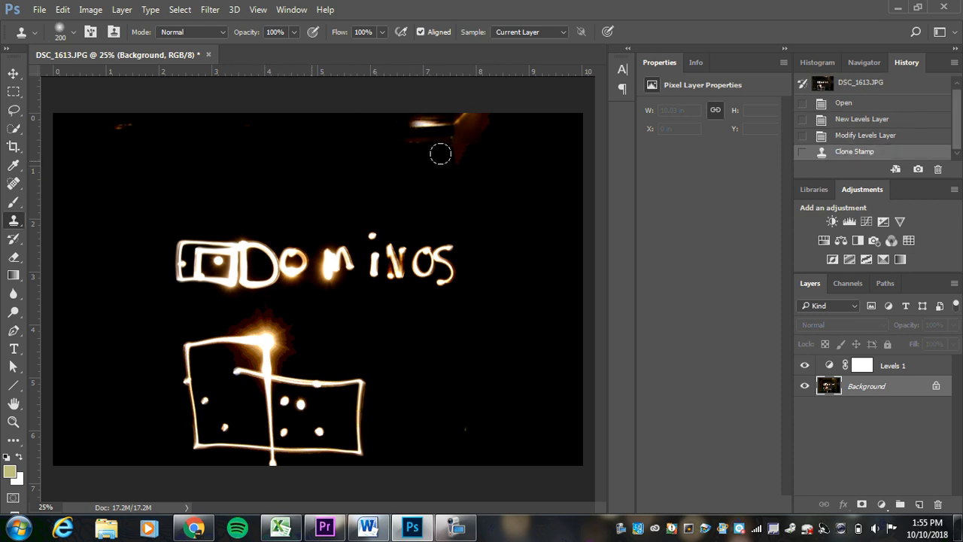
{"action": "mouse_move", "coordinate": [408, 126]}
{"action": "left_mouse_down"}
{"action": "mouse_move", "coordinate": [436, 129]}
{"action": "mouse_move", "coordinate": [461, 115]}
{"action": "mouse_move", "coordinate": [457, 152]}
{"action": "mouse_move", "coordinate": [477, 114]}
{"action": "left_mouse_up"}
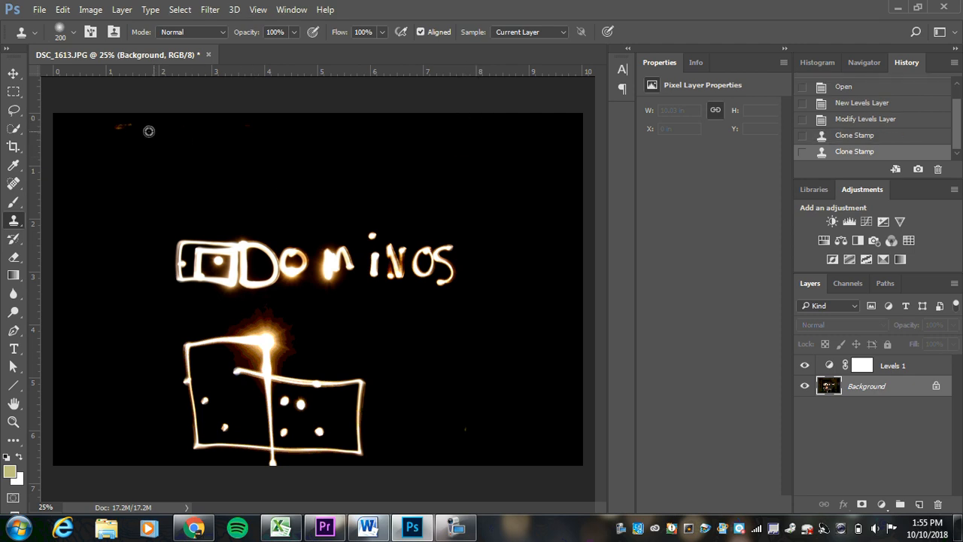
{"action": "left_click_drag", "start_coordinate": [144, 130], "coordinate": [113, 124]}
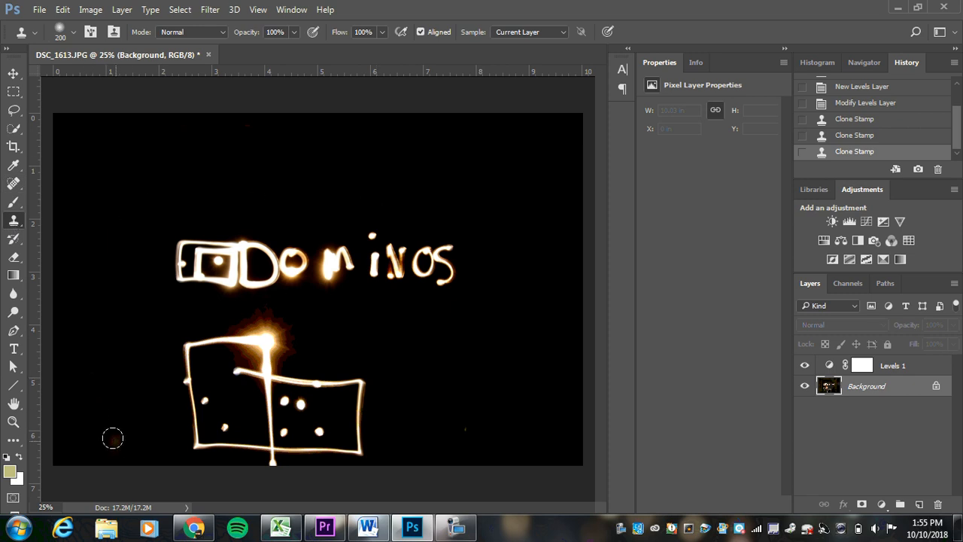
{"action": "left_click_drag", "start_coordinate": [111, 436], "coordinate": [88, 431]}
{"action": "left_click_drag", "start_coordinate": [473, 400], "coordinate": [458, 424]}
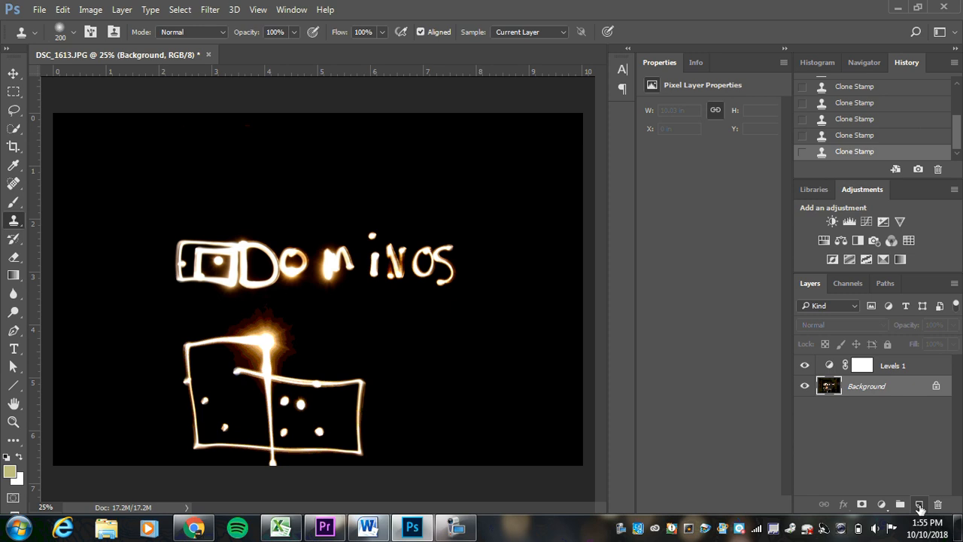
Step: Add a new layer above Levels 1 and set the Brush tool's foreground color to blue #120cf1
{"action": "left_click", "coordinate": [920, 505]}
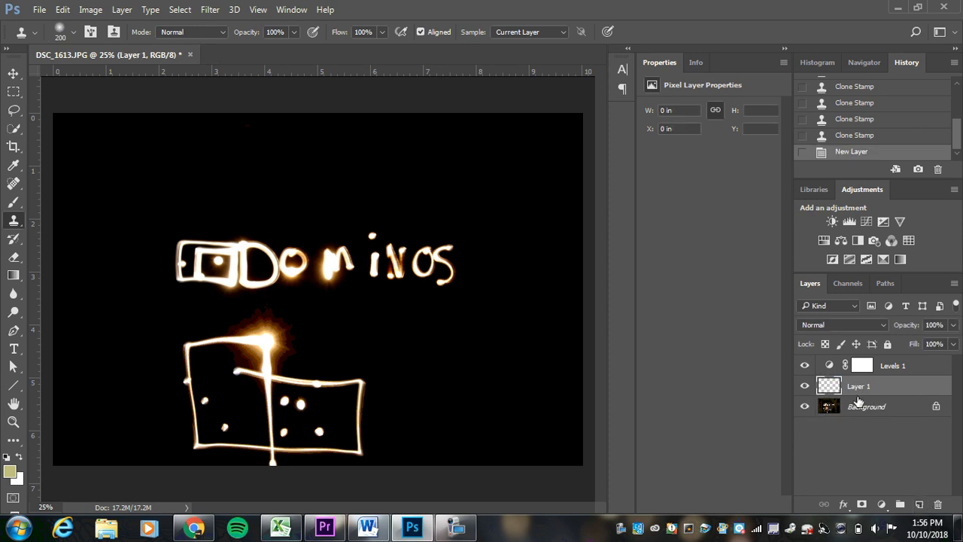
{"action": "left_click_drag", "start_coordinate": [879, 393], "coordinate": [882, 363]}
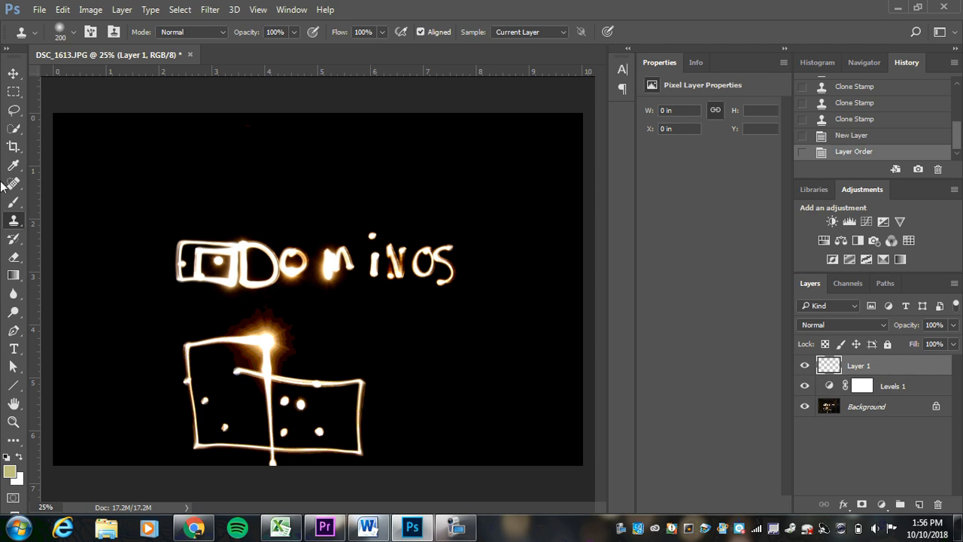
{"action": "left_click", "coordinate": [14, 203]}
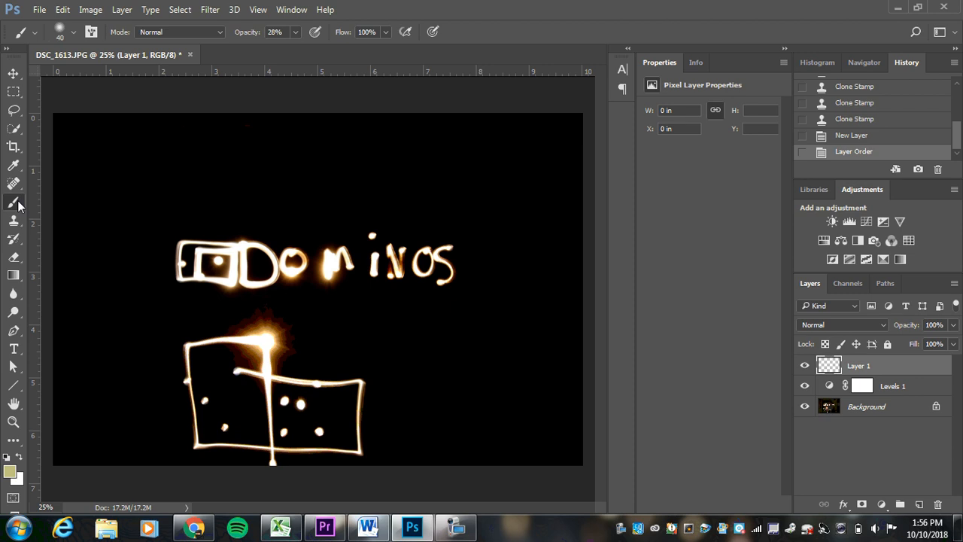
{"action": "left_click", "coordinate": [10, 470]}
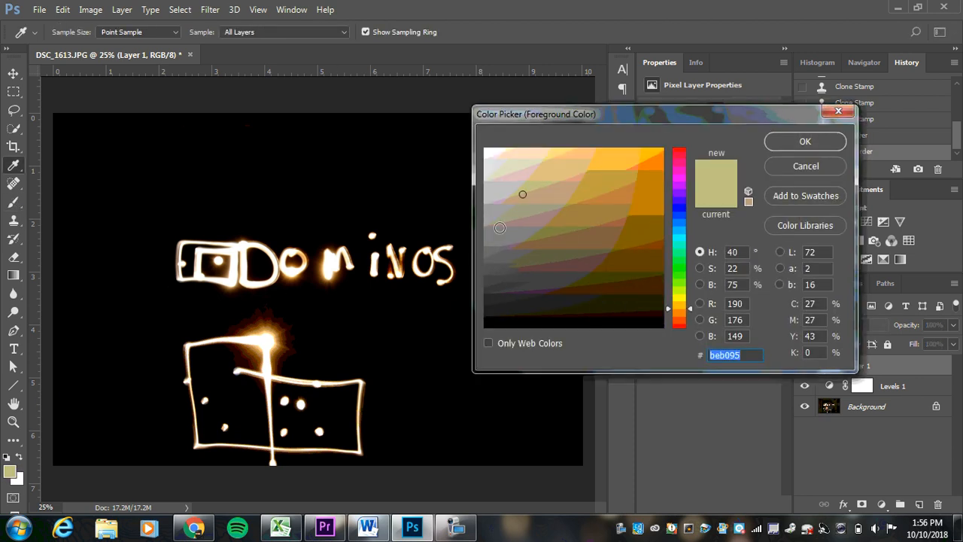
{"action": "left_click", "coordinate": [684, 207]}
{"action": "left_click", "coordinate": [654, 157]}
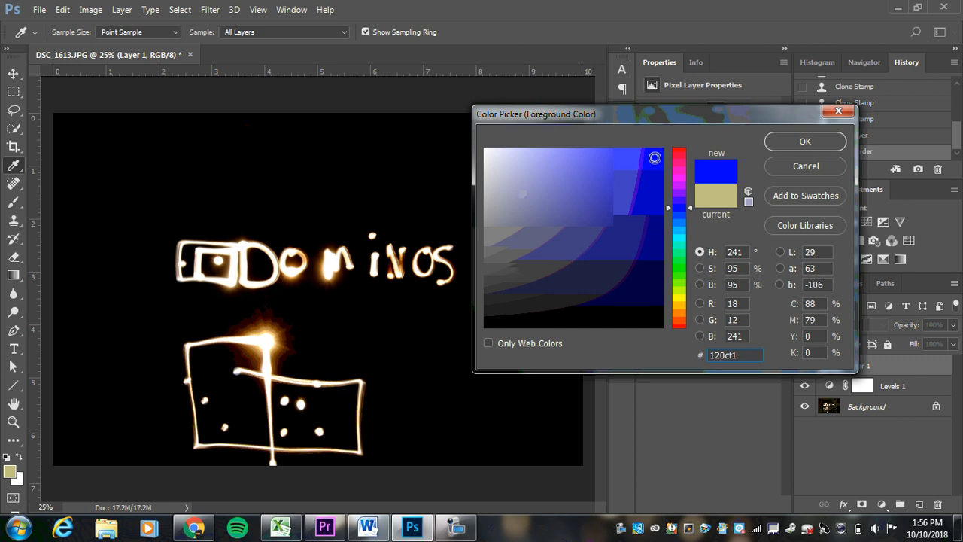
{"action": "left_click", "coordinate": [806, 141]}
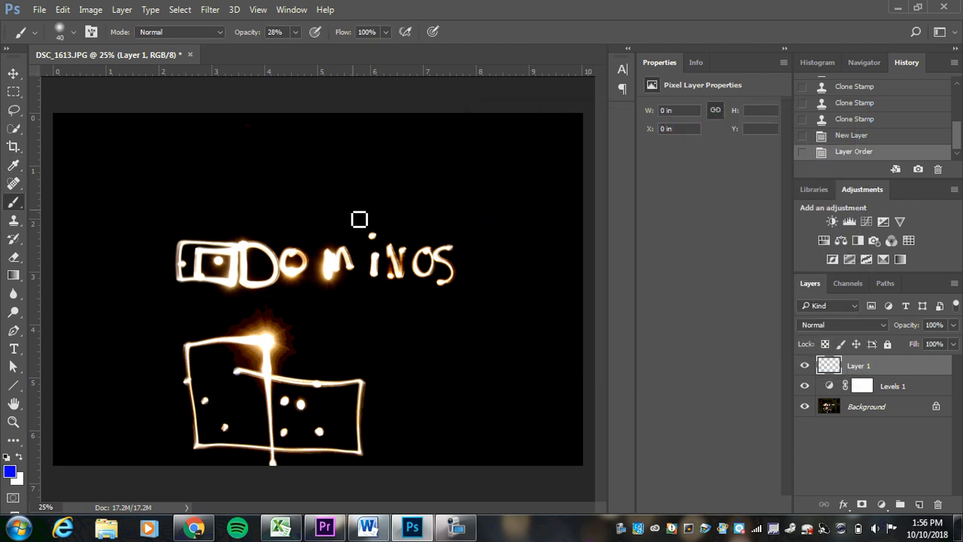
Step: Enlarge the brush to 175 and paint blue at 28% opacity over the small domino before the lettering
{"action": "key", "text": "bracketright"}
{"action": "key", "text": "bracketright"}
{"action": "key", "text": "bracketright"}
{"action": "key", "text": "bracketright"}
{"action": "key", "text": "bracketright"}
{"action": "key", "text": "bracketright"}
{"action": "key", "text": "bracketright"}
{"action": "key", "text": "bracketright"}
{"action": "key", "text": "bracketright"}
{"action": "mouse_move", "coordinate": [187, 239]}
{"action": "left_mouse_down"}
{"action": "mouse_move", "coordinate": [181, 298]}
{"action": "mouse_move", "coordinate": [189, 242]}
{"action": "mouse_move", "coordinate": [210, 256]}
{"action": "left_mouse_up"}
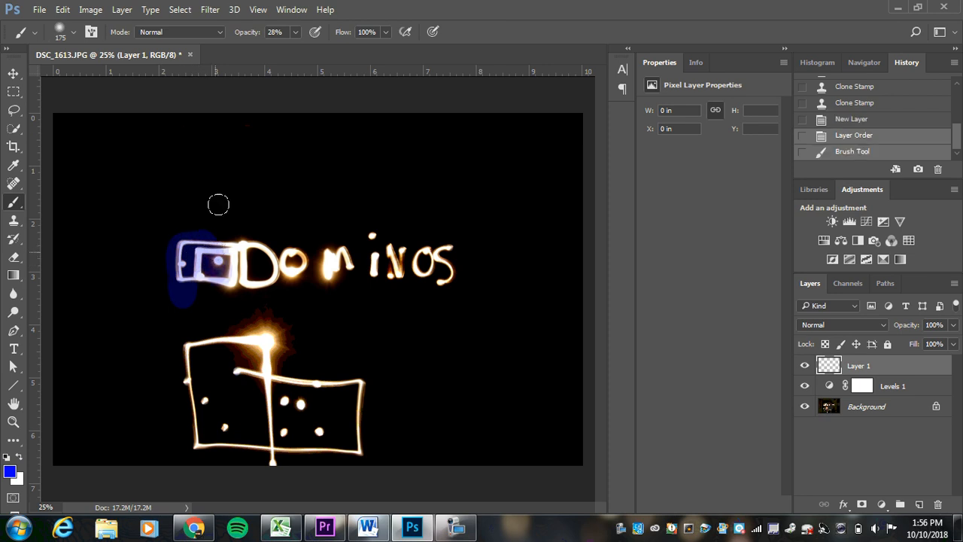
Step: Raise the brush opacity to 100% and paint solid blue over the small domino and the letter D
{"action": "left_click", "coordinate": [296, 32]}
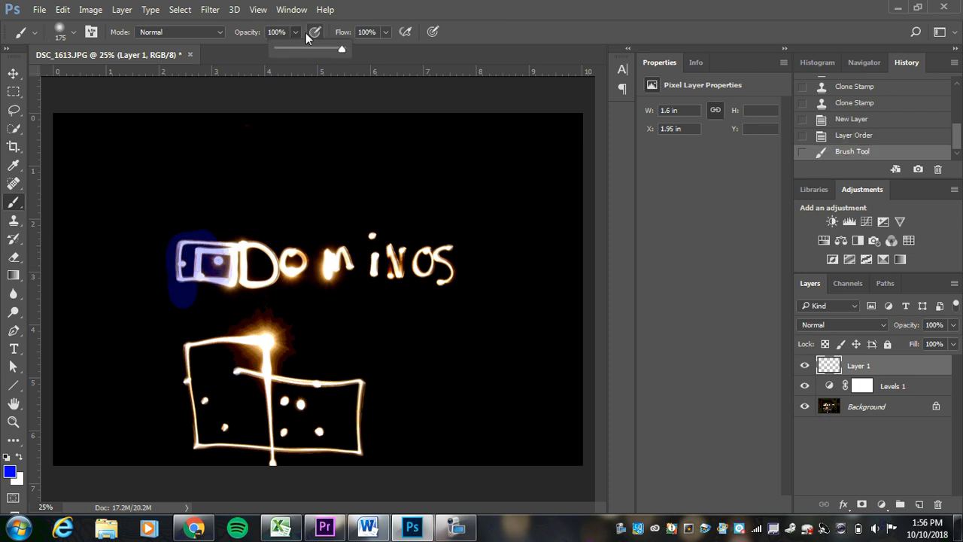
{"action": "left_click", "coordinate": [297, 35]}
{"action": "mouse_move", "coordinate": [186, 247]}
{"action": "left_mouse_down"}
{"action": "mouse_move", "coordinate": [205, 282]}
{"action": "mouse_move", "coordinate": [220, 273]}
{"action": "mouse_move", "coordinate": [226, 285]}
{"action": "mouse_move", "coordinate": [234, 234]}
{"action": "mouse_move", "coordinate": [248, 274]}
{"action": "mouse_move", "coordinate": [249, 242]}
{"action": "mouse_move", "coordinate": [269, 281]}
{"action": "mouse_move", "coordinate": [280, 256]}
{"action": "left_mouse_up"}
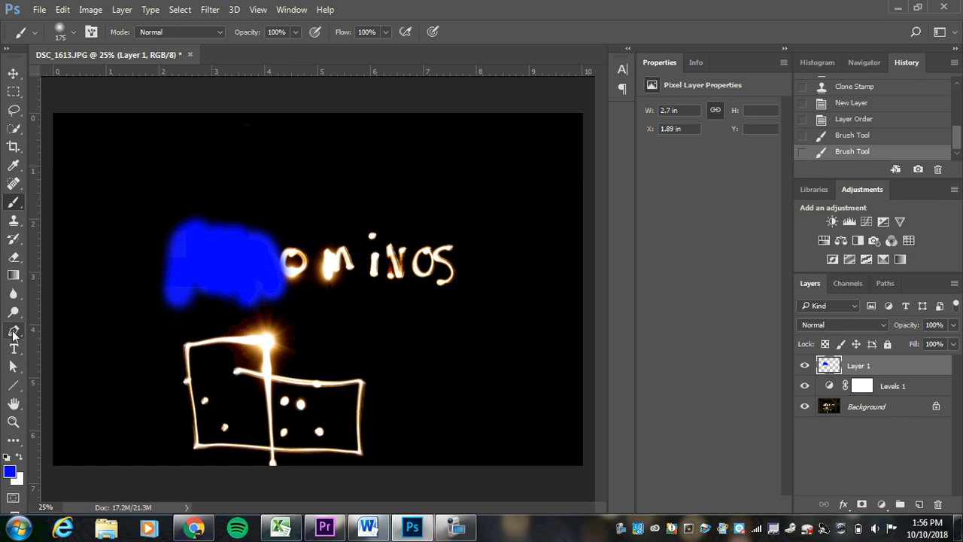
Step: Change the foreground color to green #0cf117 and paint over the letters "omi"
{"action": "left_click", "coordinate": [9, 471]}
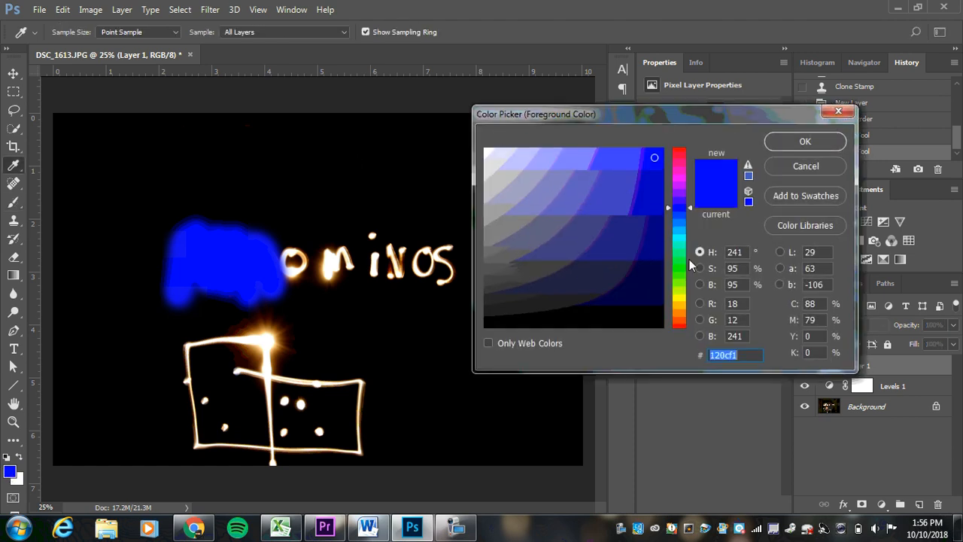
{"action": "left_click", "coordinate": [683, 268]}
{"action": "left_click", "coordinate": [803, 141]}
{"action": "mouse_move", "coordinate": [287, 252]}
{"action": "left_mouse_down"}
{"action": "mouse_move", "coordinate": [337, 253]}
{"action": "mouse_move", "coordinate": [358, 274]}
{"action": "mouse_move", "coordinate": [373, 252]}
{"action": "mouse_move", "coordinate": [343, 285]}
{"action": "mouse_move", "coordinate": [296, 263]}
{"action": "mouse_move", "coordinate": [273, 286]}
{"action": "left_mouse_up"}
Step: Change the foreground color to pink #f10cbe and paint over the letters "nos"
{"action": "left_click", "coordinate": [9, 471]}
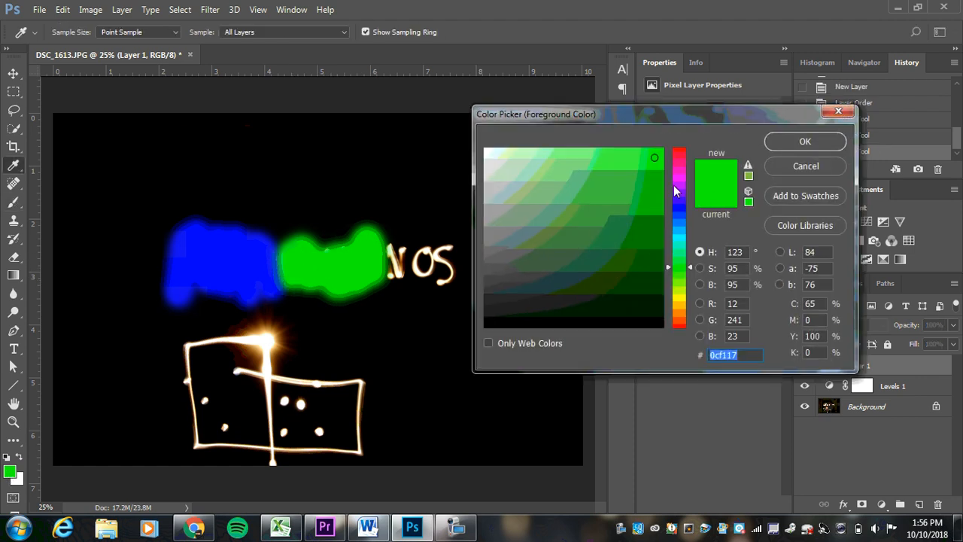
{"action": "left_click", "coordinate": [680, 172]}
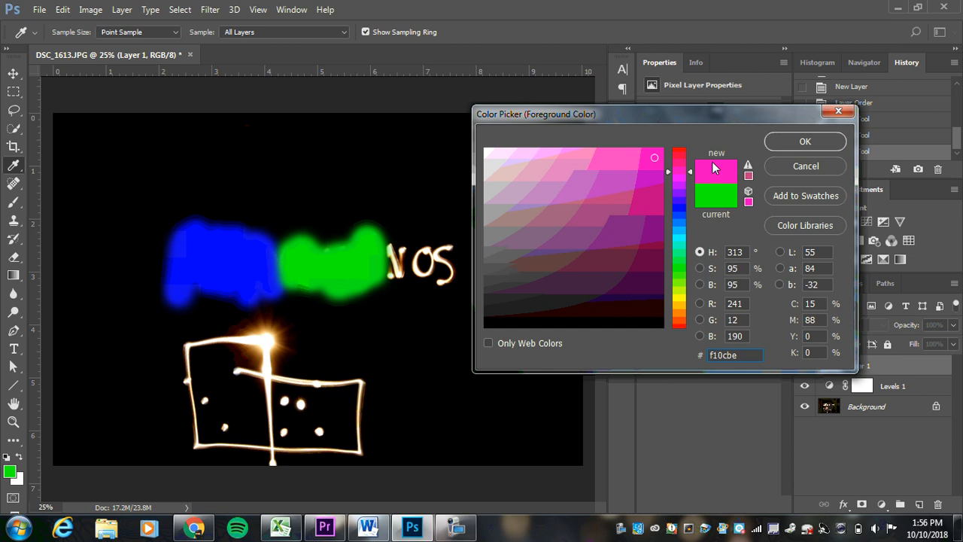
{"action": "left_click", "coordinate": [805, 141]}
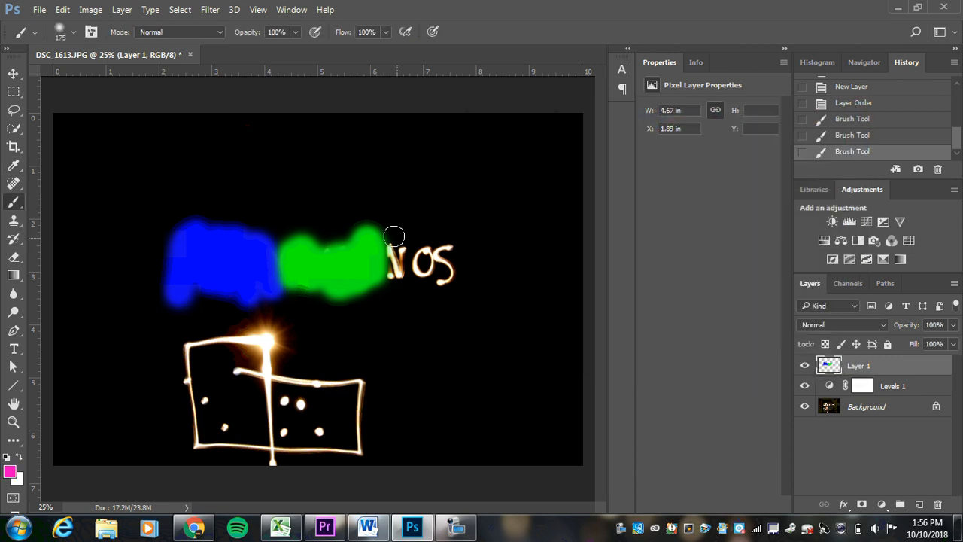
{"action": "mouse_move", "coordinate": [394, 231]}
{"action": "left_mouse_down"}
{"action": "mouse_move", "coordinate": [404, 264]}
{"action": "mouse_move", "coordinate": [419, 247]}
{"action": "mouse_move", "coordinate": [437, 263]}
{"action": "mouse_move", "coordinate": [428, 259]}
{"action": "mouse_move", "coordinate": [438, 242]}
{"action": "mouse_move", "coordinate": [456, 261]}
{"action": "left_mouse_up"}
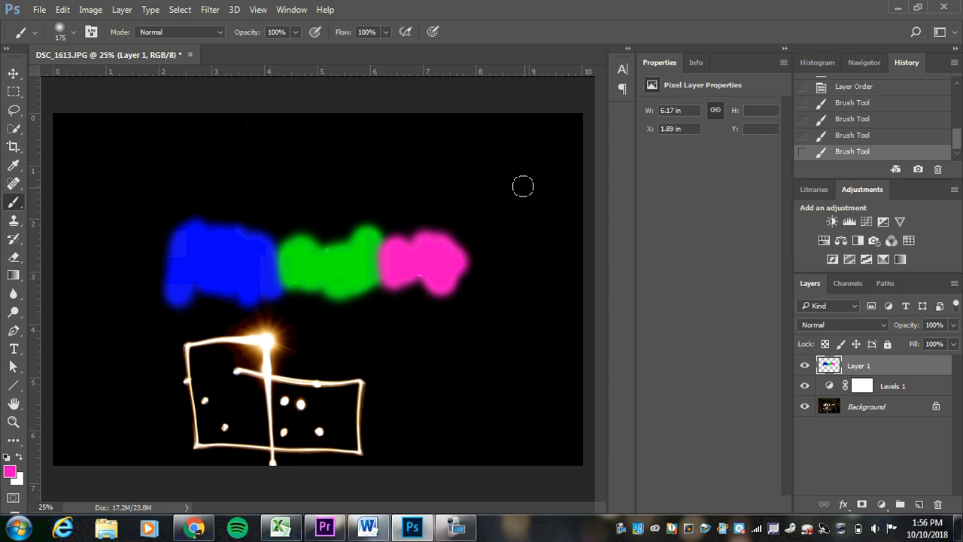
Step: Compare the image with Layer 1 hidden and shown, and set that layer's blending mode to Color
{"action": "left_click", "coordinate": [804, 366]}
{"action": "left_click", "coordinate": [804, 365]}
{"action": "left_click", "coordinate": [804, 365]}
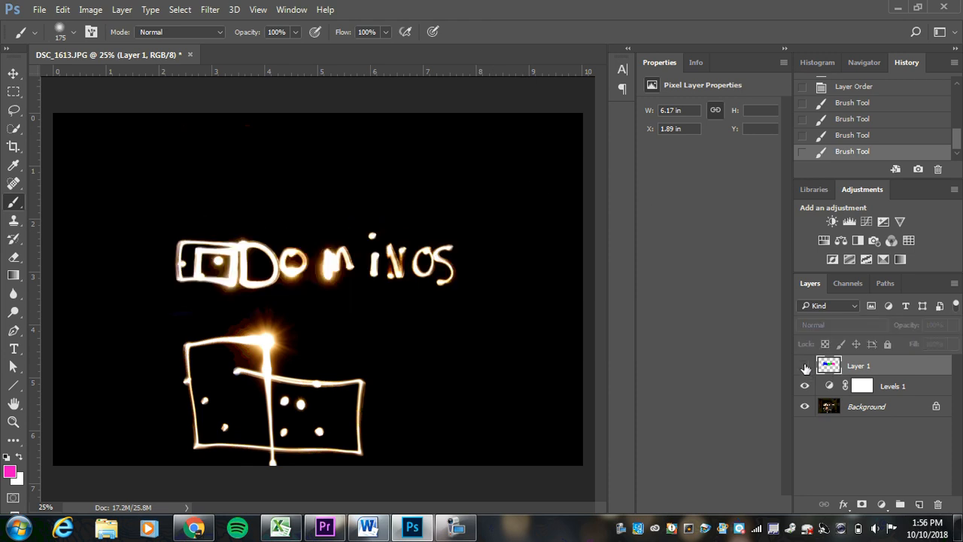
{"action": "left_click", "coordinate": [804, 366]}
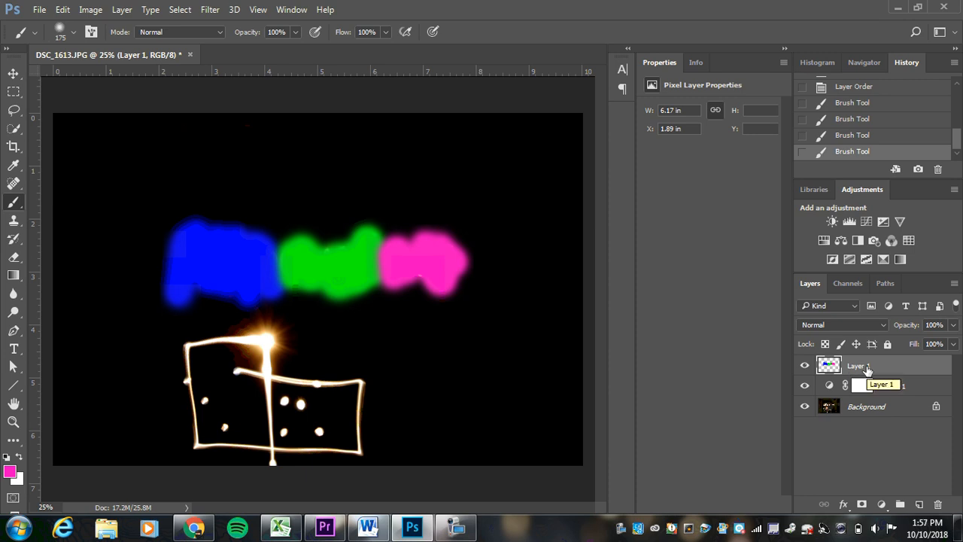
{"action": "left_click", "coordinate": [879, 325]}
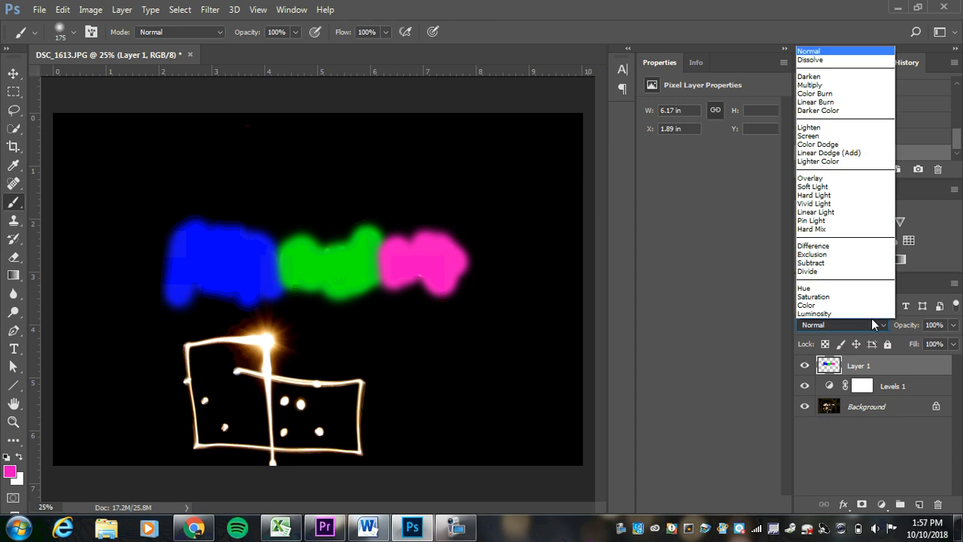
{"action": "left_click", "coordinate": [828, 304]}
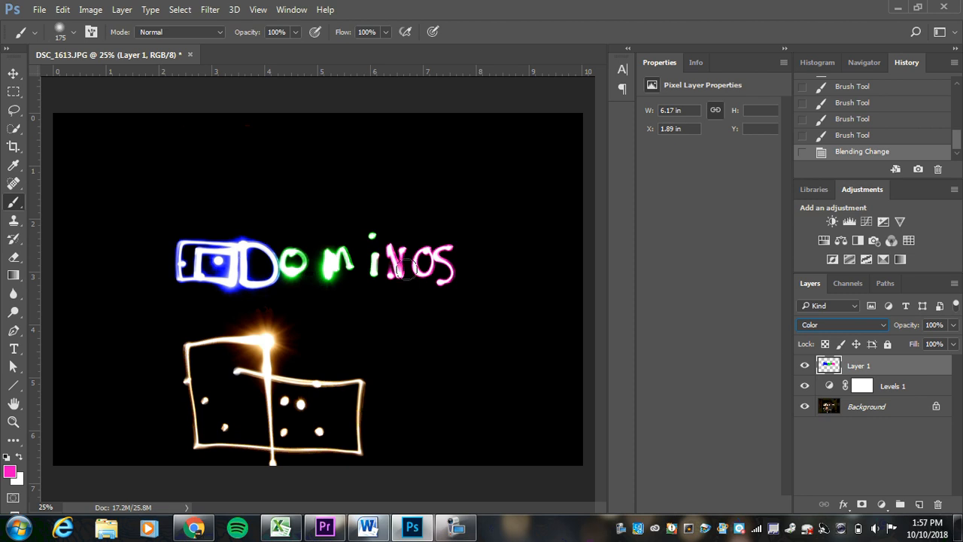
Step: Preview Layer 1 in the successive blending modes from Darken through Luminosity
{"action": "left_click", "coordinate": [868, 323]}
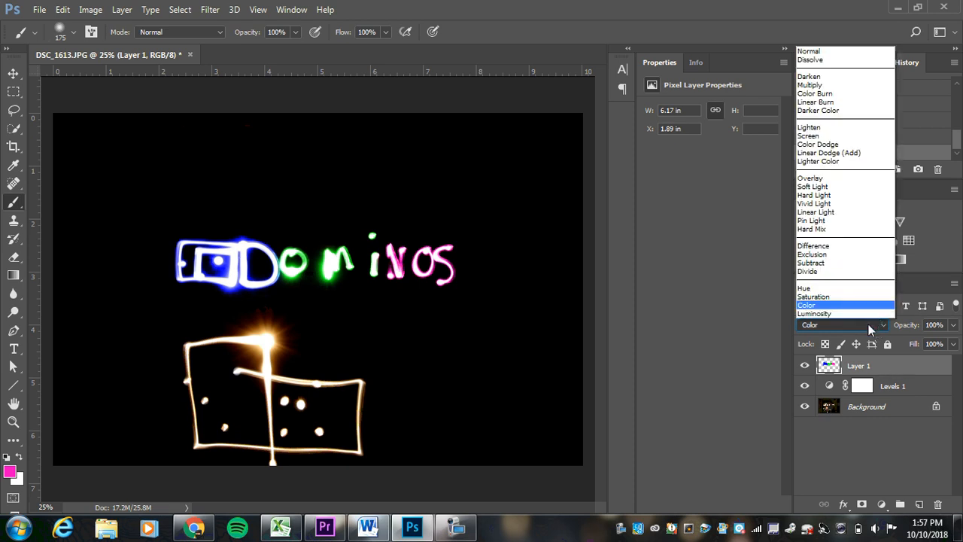
{"action": "left_click", "coordinate": [804, 76]}
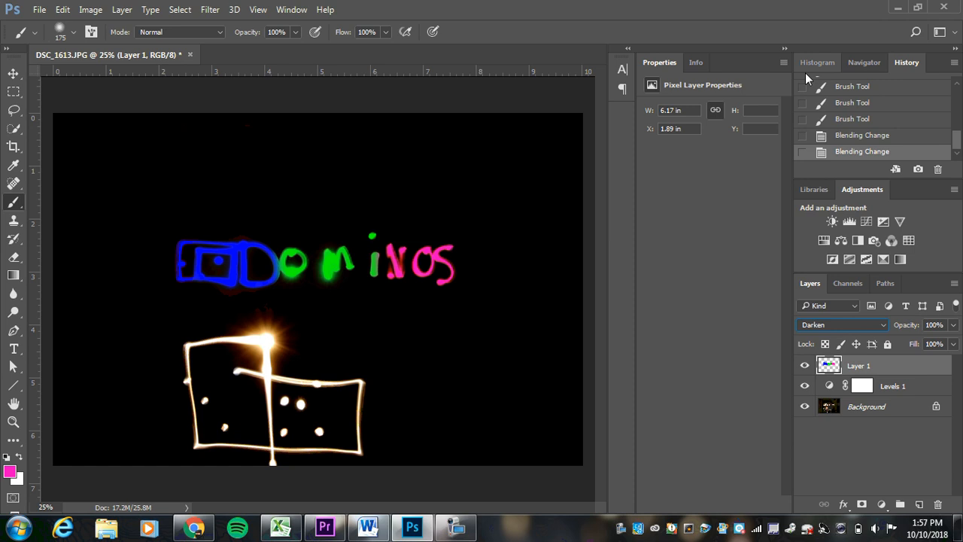
{"action": "key", "text": "Down"}
{"action": "key", "text": "Down"}
{"action": "key", "text": "Down"}
{"action": "key", "text": "Down"}
{"action": "key", "text": "Down"}
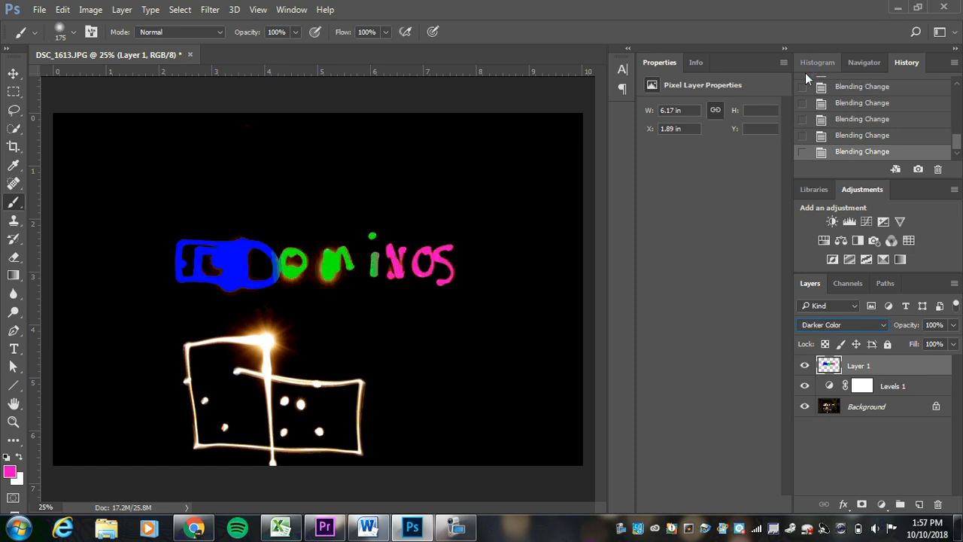
{"action": "key", "text": "Down"}
{"action": "key", "text": "Down"}
{"action": "key", "text": "Down"}
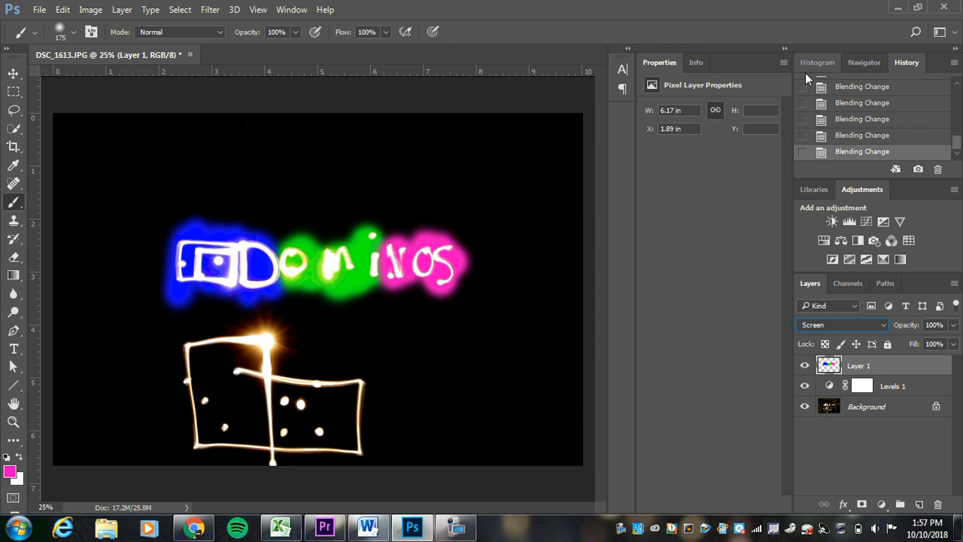
{"action": "key", "text": "Down"}
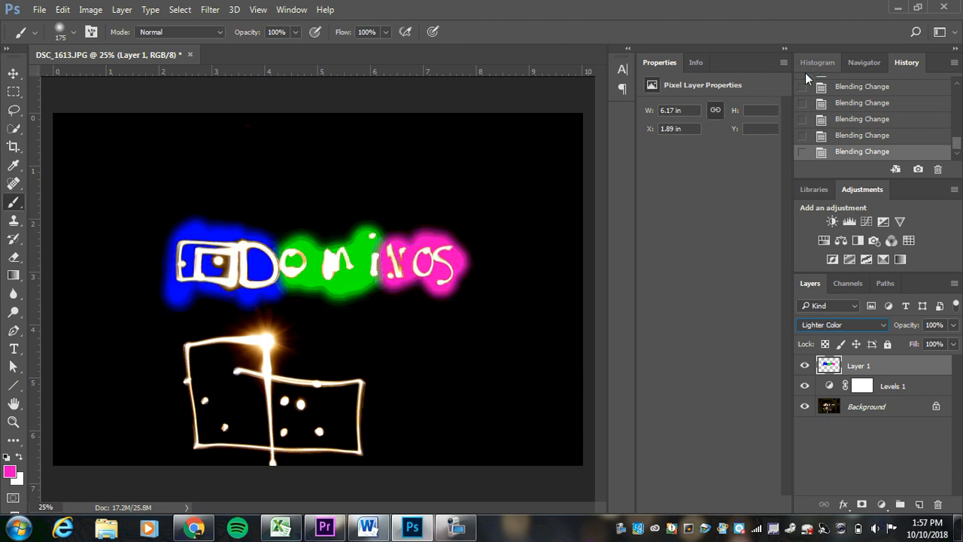
{"action": "key", "text": "Down"}
{"action": "key", "text": "Down"}
{"action": "key", "text": "Down"}
{"action": "key", "text": "Down"}
{"action": "key", "text": "Down"}
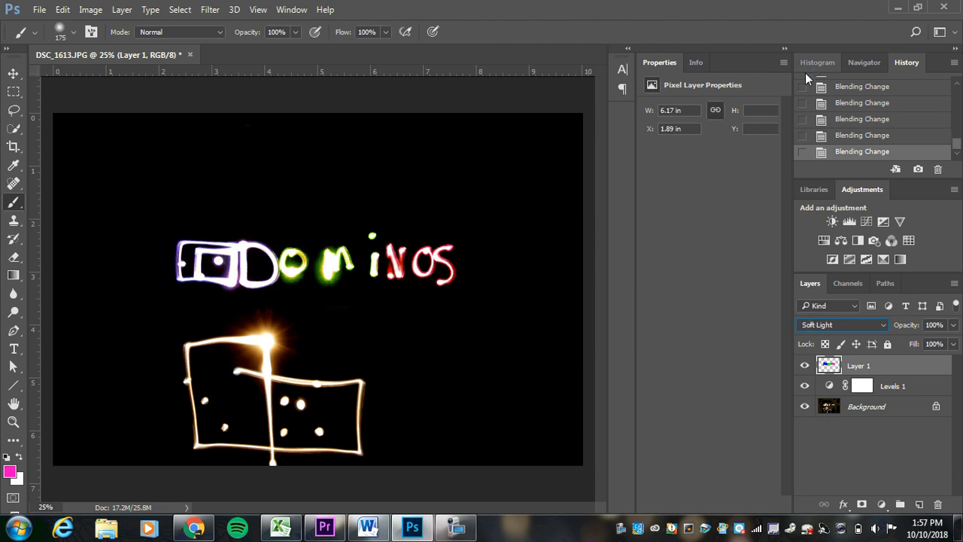
{"action": "key", "text": "Down"}
{"action": "key", "text": "Down"}
{"action": "key", "text": "Down"}
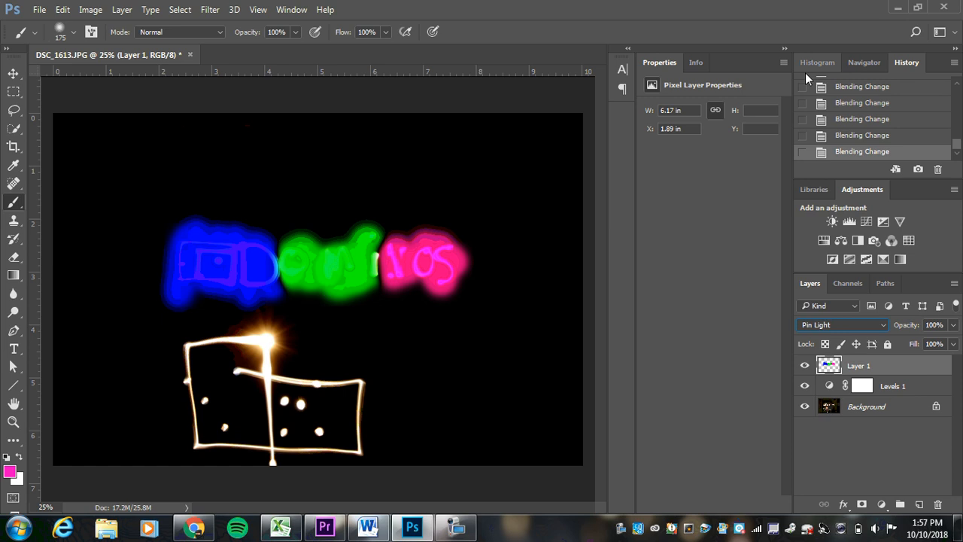
{"action": "key", "text": "Down"}
{"action": "key", "text": "Down"}
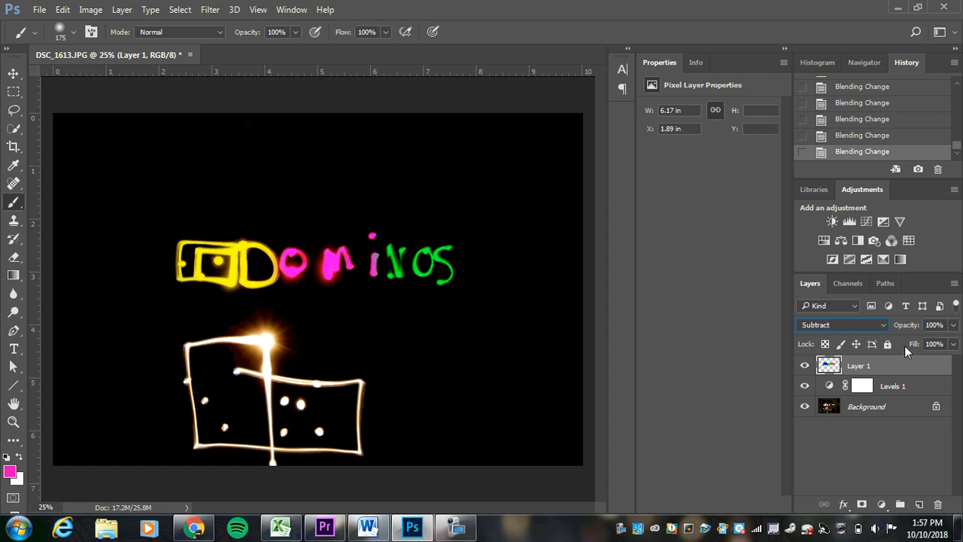
{"action": "key", "text": "Down"}
{"action": "key", "text": "Down"}
{"action": "key", "text": "Down"}
{"action": "key", "text": "Down"}
{"action": "key", "text": "Down"}
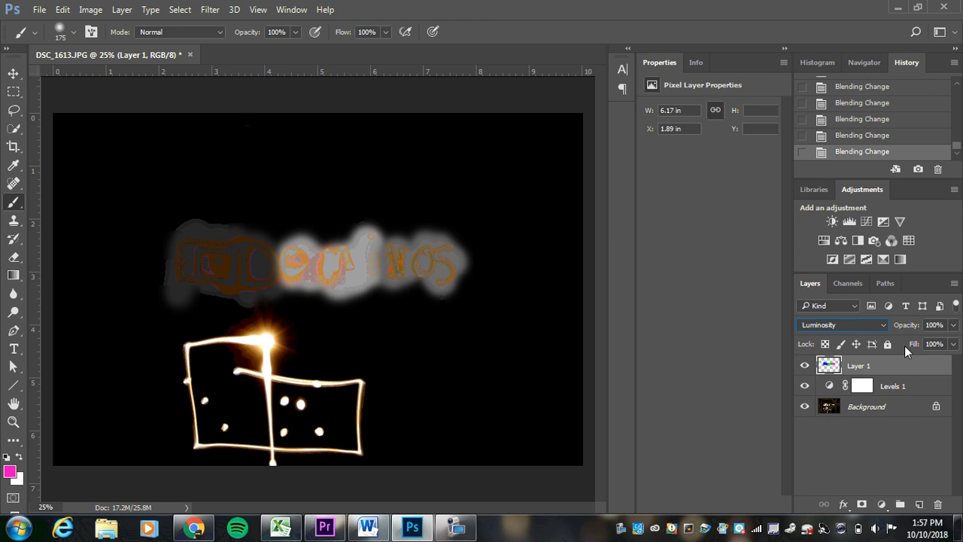
Step: Cycle back through Layer 1's blending modes, comparing Hard Light, Color Burn, Linear Burn and Dissolve, and settle on Darken
{"action": "key", "text": "Up"}
{"action": "key", "text": "Up"}
{"action": "key", "text": "Up"}
{"action": "key", "text": "Up"}
{"action": "key", "text": "Up"}
{"action": "key", "text": "Up"}
{"action": "key", "text": "Up"}
{"action": "key", "text": "Up"}
{"action": "key", "text": "Up"}
{"action": "key", "text": "Up"}
{"action": "key", "text": "Up"}
{"action": "key", "text": "Up"}
{"action": "key", "text": "Up"}
{"action": "key", "text": "Up"}
{"action": "key", "text": "Up"}
{"action": "key", "text": "Up"}
{"action": "key", "text": "Up"}
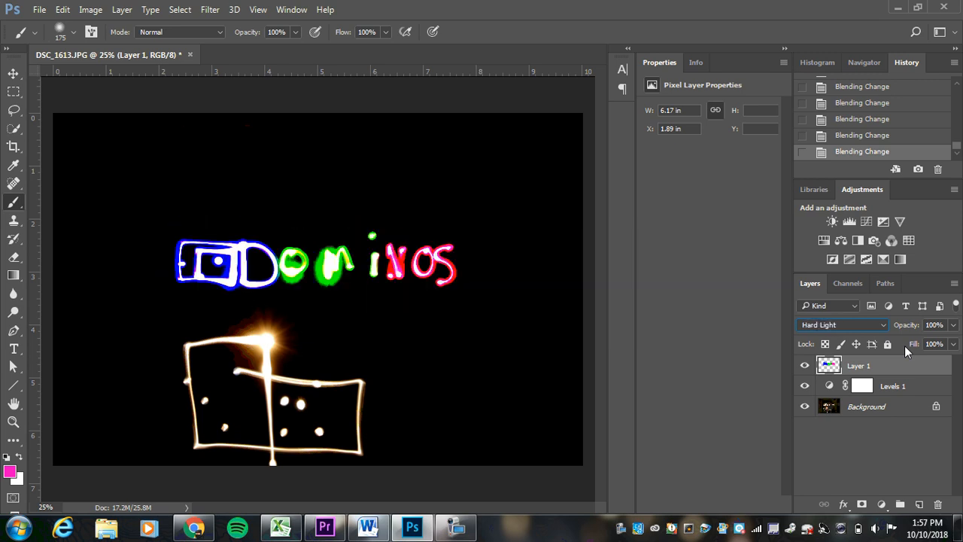
{"action": "key", "text": "Up"}
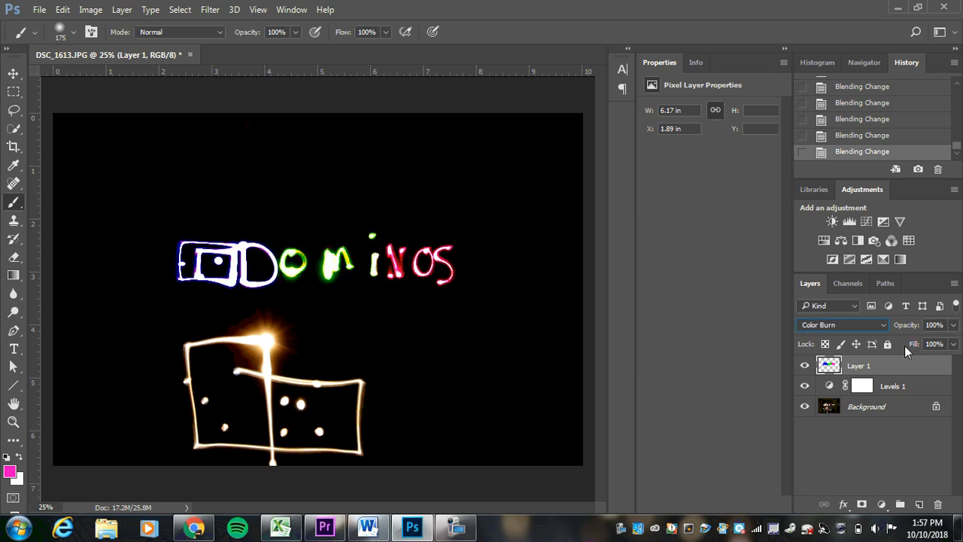
{"action": "key", "text": "Down"}
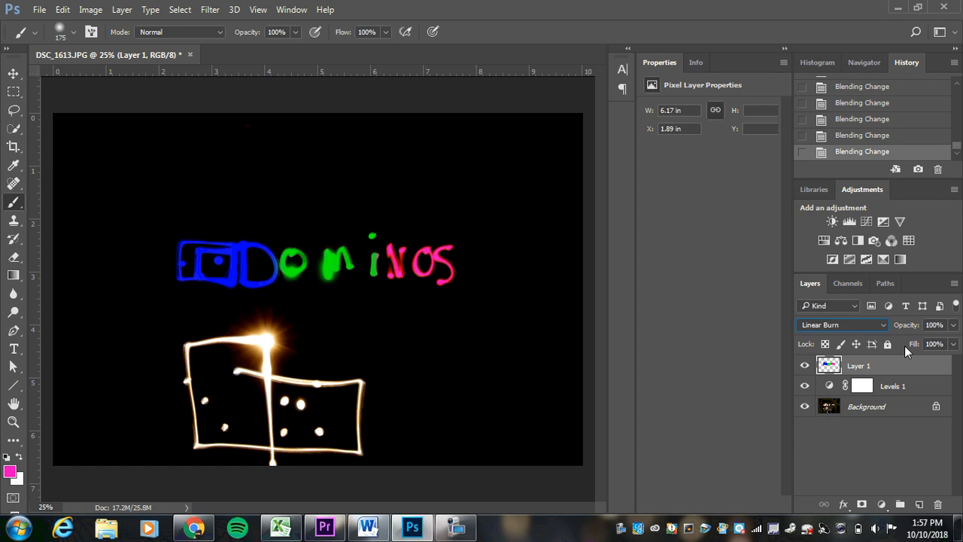
{"action": "key", "text": "Up"}
{"action": "key", "text": "Up"}
{"action": "key", "text": "Up"}
{"action": "key", "text": "Up"}
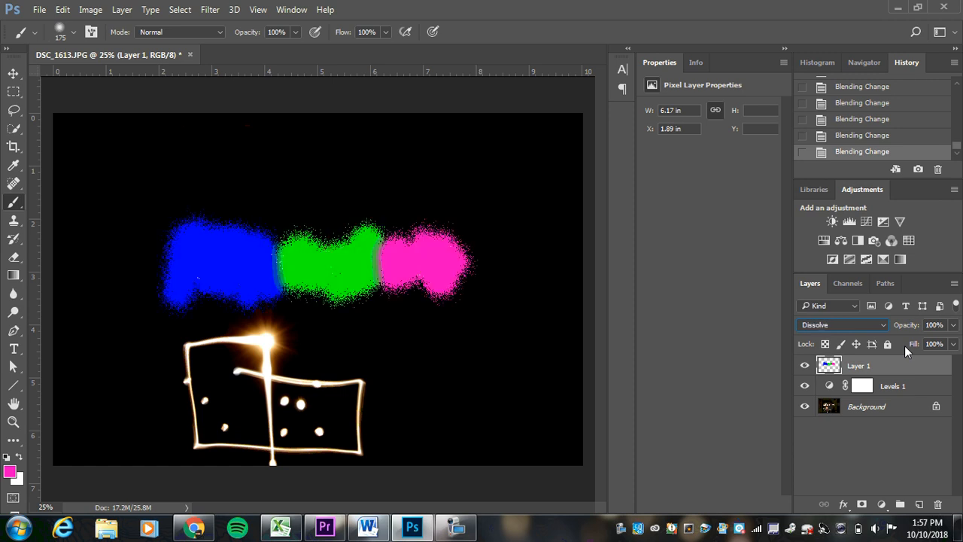
{"action": "key", "text": "Down"}
{"action": "key", "text": "Down"}
{"action": "key", "text": "Down"}
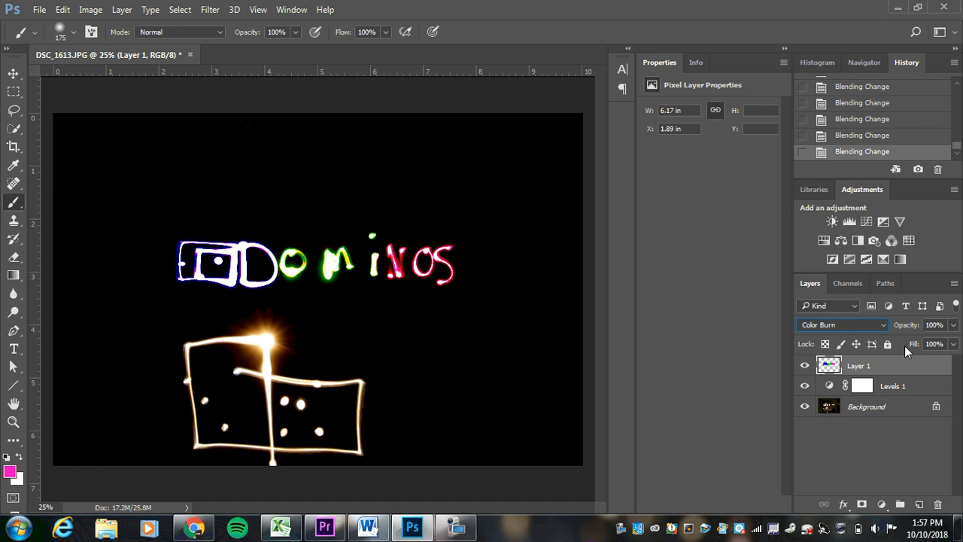
{"action": "key", "text": "Up"}
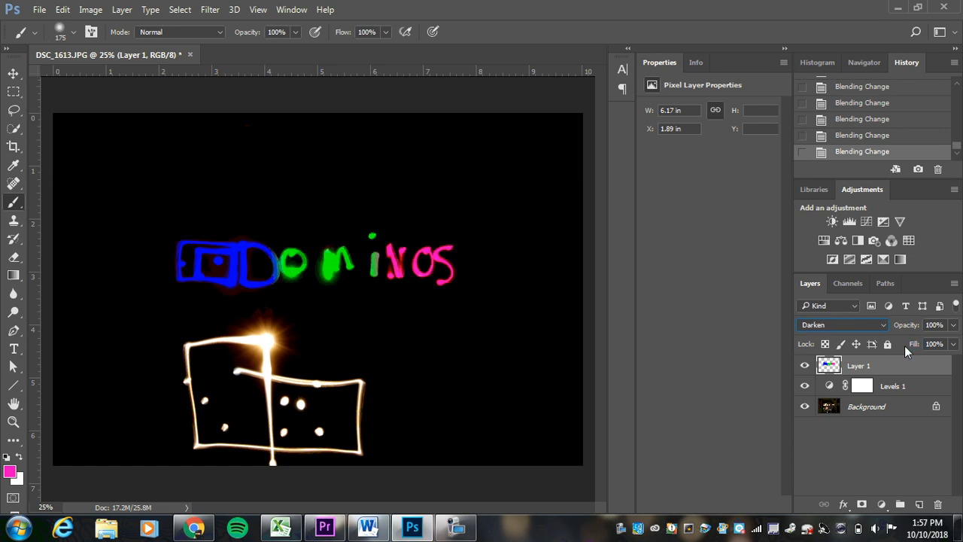
{"action": "key", "text": "Up"}
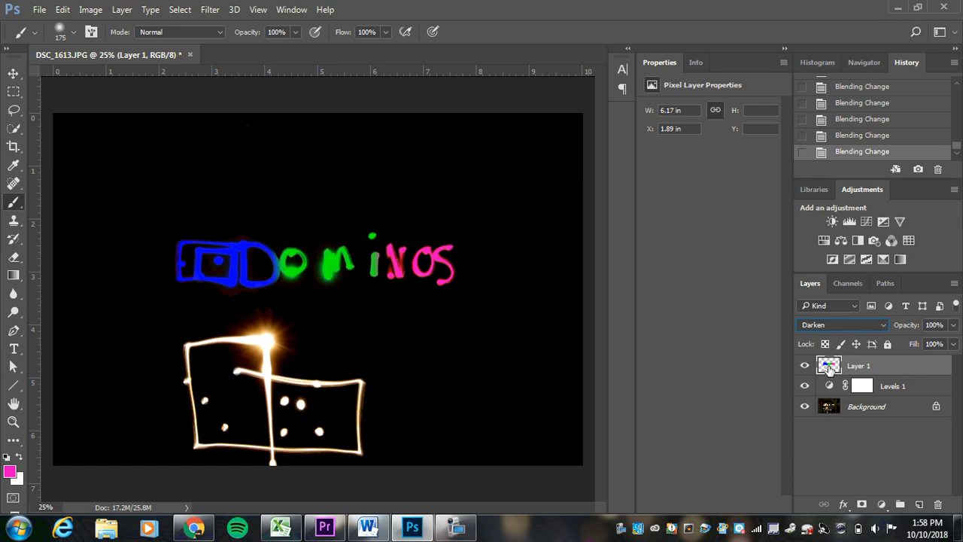
Step: Change the foreground color to yellow-green #d5fb04 and brush over the large domino's outline, dots and light flare on Layer 1
{"action": "left_click", "coordinate": [7, 470]}
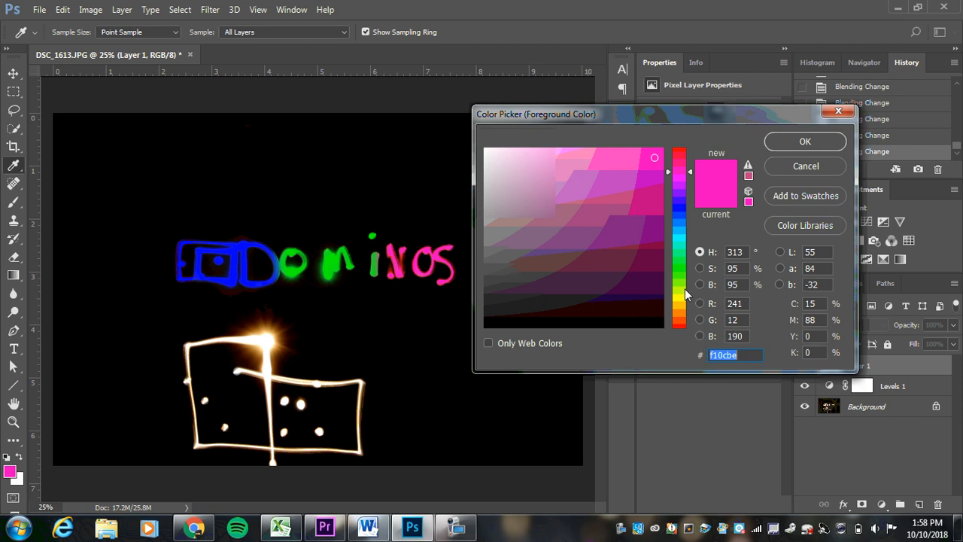
{"action": "left_click", "coordinate": [680, 294]}
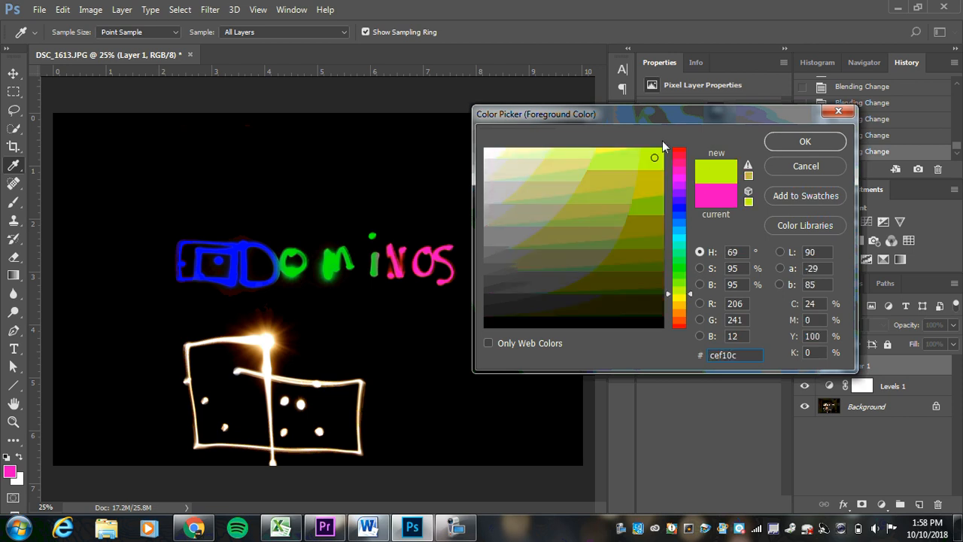
{"action": "left_click", "coordinate": [784, 142]}
{"action": "key", "text": "b"}
{"action": "mouse_move", "coordinate": [186, 346]}
{"action": "left_mouse_down"}
{"action": "mouse_move", "coordinate": [193, 445]}
{"action": "mouse_move", "coordinate": [288, 458]}
{"action": "mouse_move", "coordinate": [265, 459]}
{"action": "mouse_move", "coordinate": [286, 394]}
{"action": "mouse_move", "coordinate": [228, 368]}
{"action": "mouse_move", "coordinate": [259, 427]}
{"action": "mouse_move", "coordinate": [261, 398]}
{"action": "mouse_move", "coordinate": [280, 376]}
{"action": "mouse_move", "coordinate": [350, 380]}
{"action": "mouse_move", "coordinate": [366, 399]}
{"action": "mouse_move", "coordinate": [361, 444]}
{"action": "mouse_move", "coordinate": [319, 436]}
{"action": "left_mouse_up"}
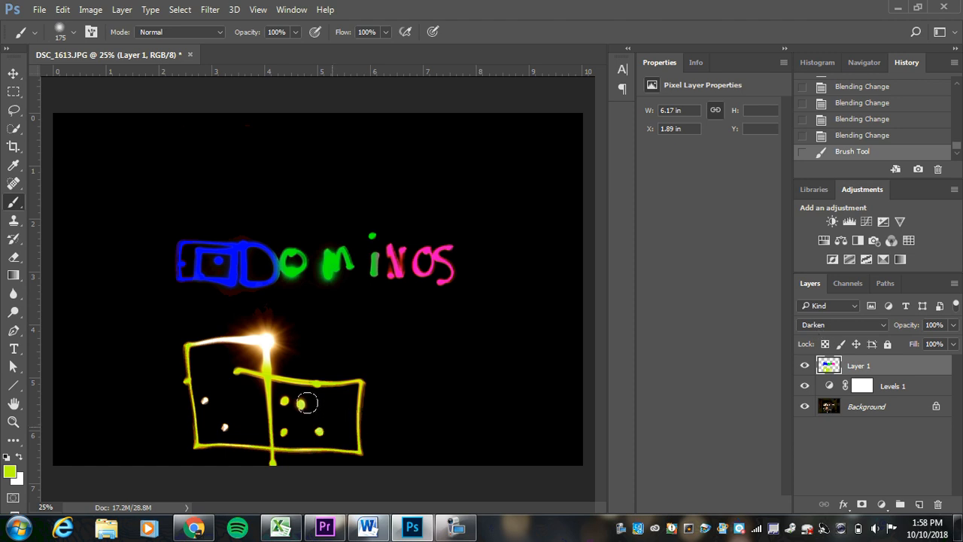
{"action": "mouse_move", "coordinate": [192, 345]}
{"action": "left_mouse_down"}
{"action": "mouse_move", "coordinate": [281, 330]}
{"action": "mouse_move", "coordinate": [241, 332]}
{"action": "mouse_move", "coordinate": [263, 380]}
{"action": "mouse_move", "coordinate": [278, 329]}
{"action": "mouse_move", "coordinate": [233, 338]}
{"action": "mouse_move", "coordinate": [286, 339]}
{"action": "left_mouse_up"}
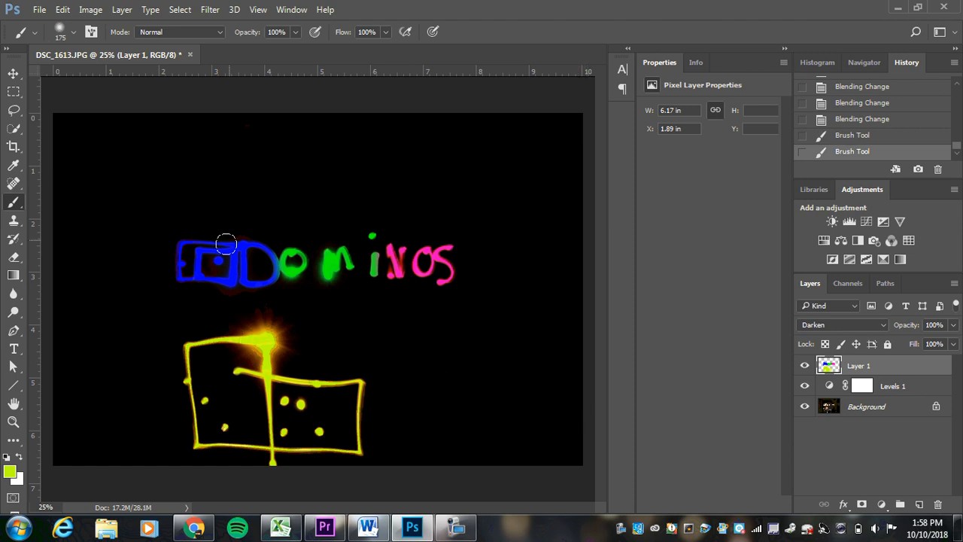
Step: Change the foreground color to orange #fba704 and paint over the small domino and the letter D
{"action": "left_click", "coordinate": [12, 473]}
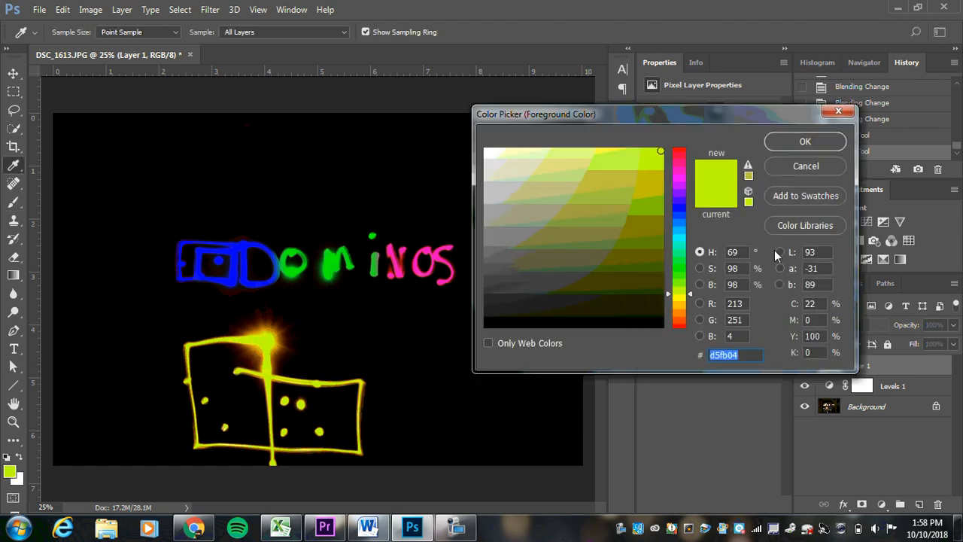
{"action": "left_click", "coordinate": [680, 315]}
{"action": "left_click", "coordinate": [805, 142]}
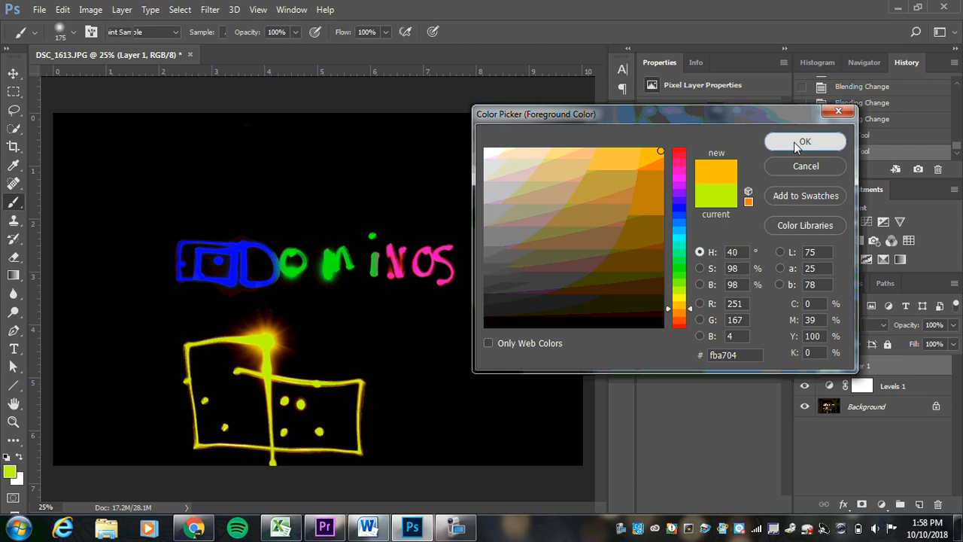
{"action": "mouse_move", "coordinate": [181, 249]}
{"action": "left_mouse_down"}
{"action": "mouse_move", "coordinate": [174, 274]}
{"action": "mouse_move", "coordinate": [195, 284]}
{"action": "mouse_move", "coordinate": [208, 232]}
{"action": "mouse_move", "coordinate": [238, 285]}
{"action": "mouse_move", "coordinate": [266, 256]}
{"action": "mouse_move", "coordinate": [248, 285]}
{"action": "left_mouse_up"}
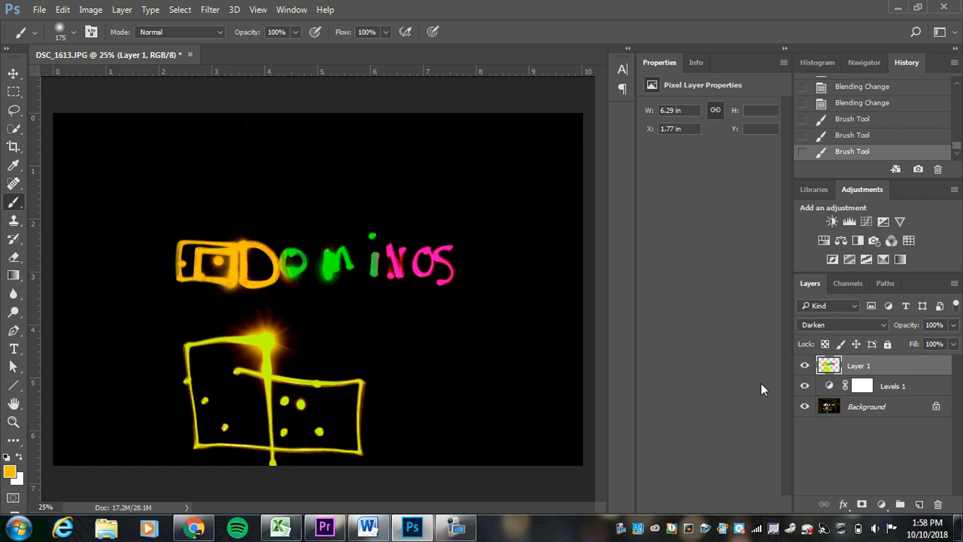
Step: Compare the image with Layer 1 shown and hidden, leave it hidden, and add a new empty layer above it
{"action": "left_click", "coordinate": [805, 366]}
{"action": "left_click", "coordinate": [805, 366]}
{"action": "mouse_move", "coordinate": [886, 369]}
{"action": "left_mouse_down"}
{"action": "mouse_move", "coordinate": [891, 470]}
{"action": "mouse_move", "coordinate": [935, 501]}
{"action": "mouse_move", "coordinate": [880, 372]}
{"action": "left_mouse_up"}
{"action": "left_click", "coordinate": [805, 367]}
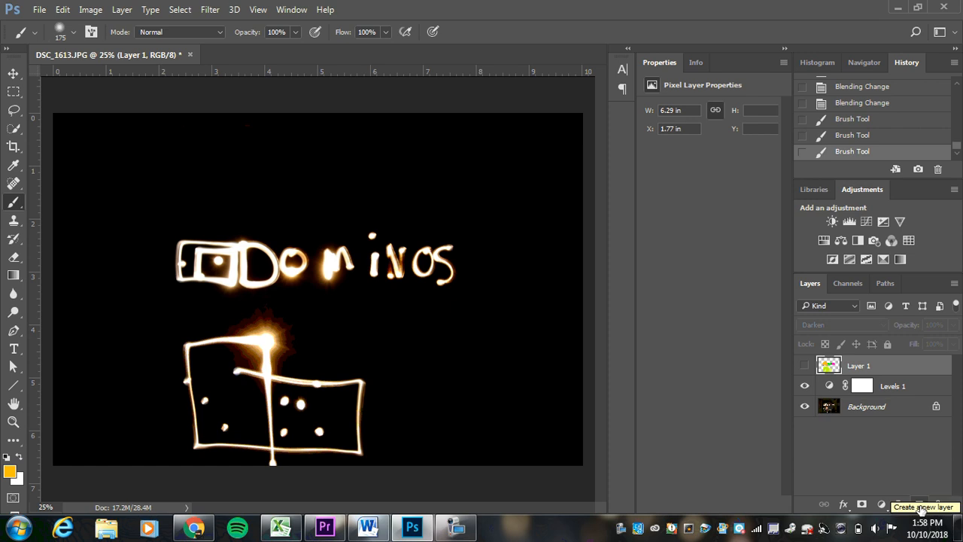
{"action": "left_click", "coordinate": [918, 505]}
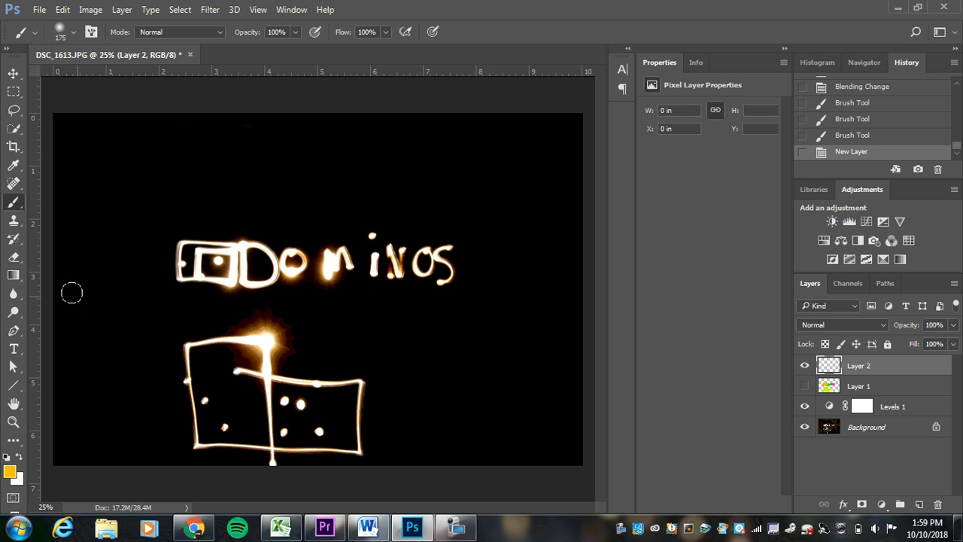
Step: Set the background color to a dark purple
{"action": "left_click", "coordinate": [20, 481]}
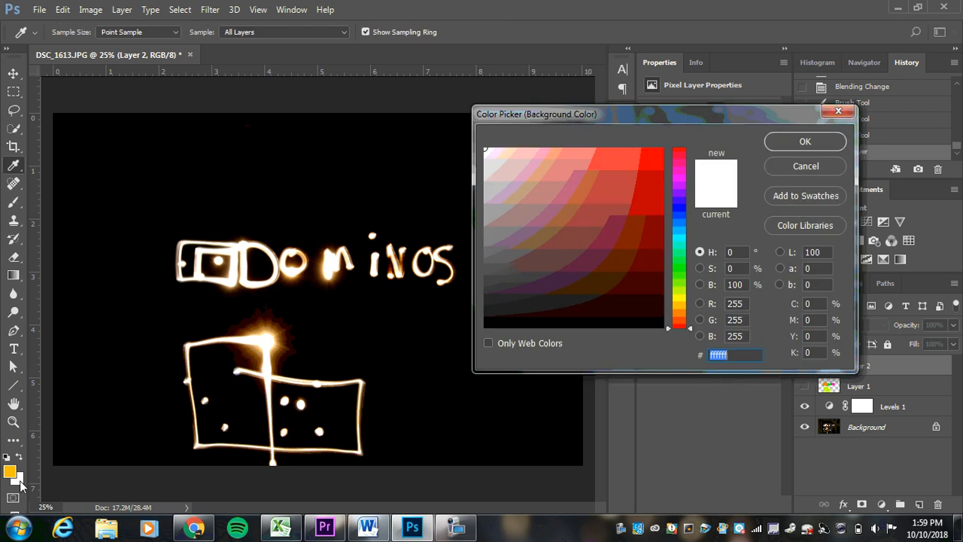
{"action": "left_click", "coordinate": [680, 176]}
{"action": "left_click", "coordinate": [661, 236]}
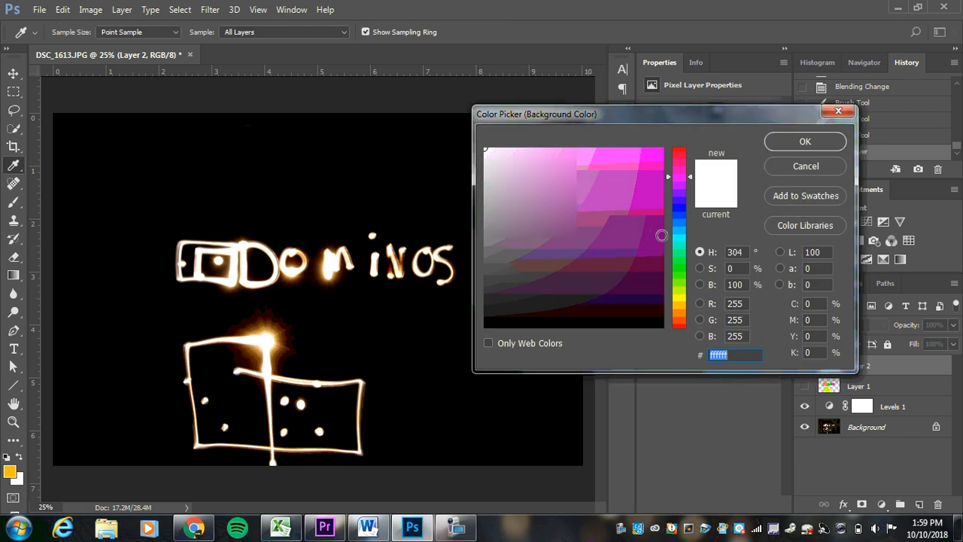
{"action": "left_click", "coordinate": [805, 142]}
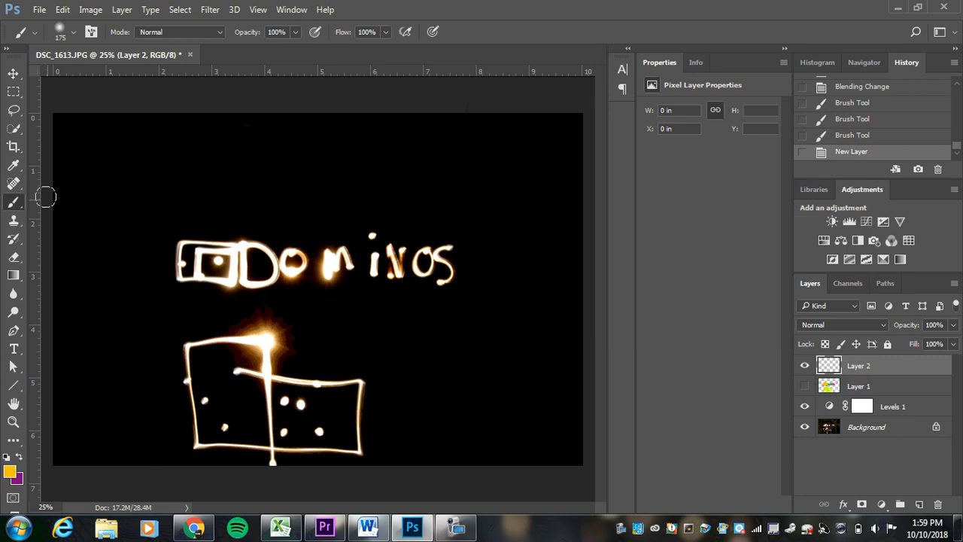
Step: Activate the Gradient tool and change the foreground color from orange to a yellow-green
{"action": "left_click", "coordinate": [14, 274]}
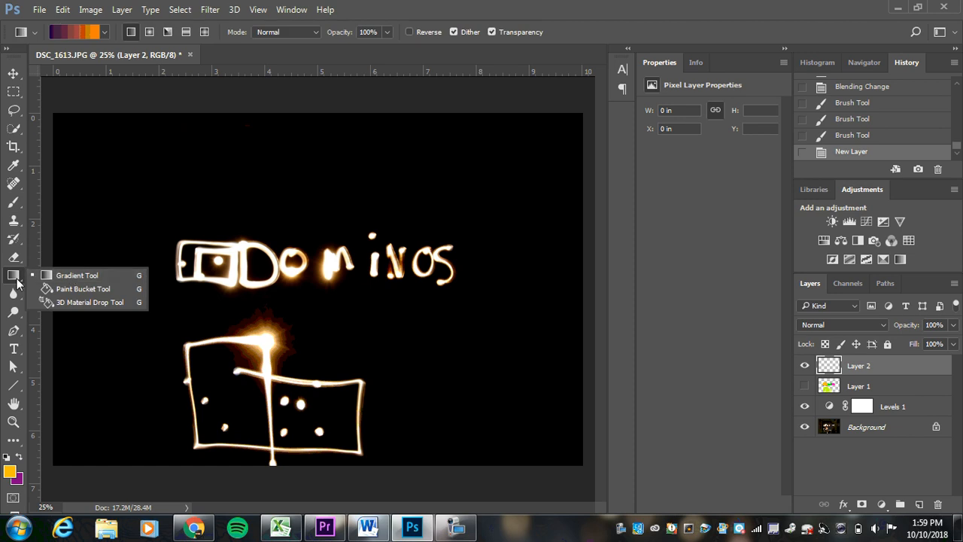
{"action": "left_click", "coordinate": [73, 276]}
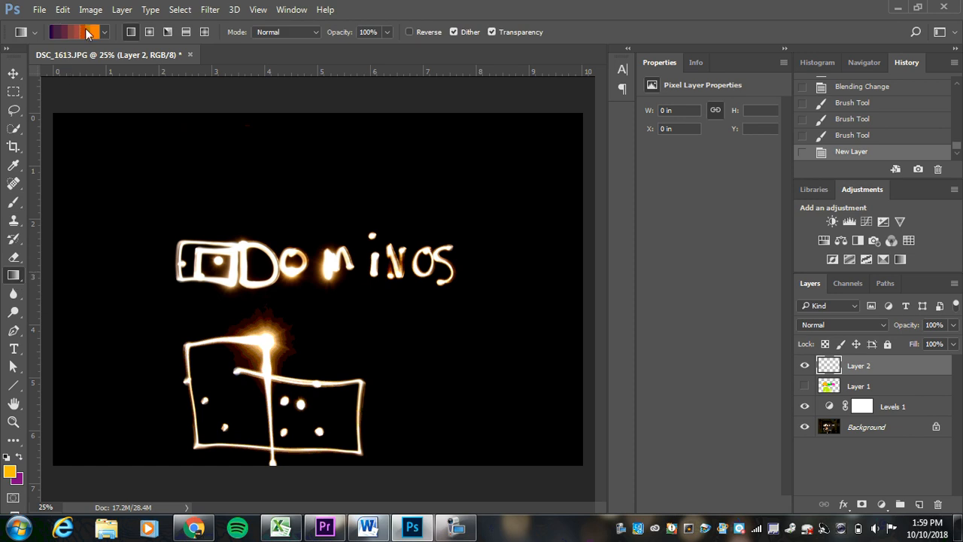
{"action": "left_click", "coordinate": [10, 471]}
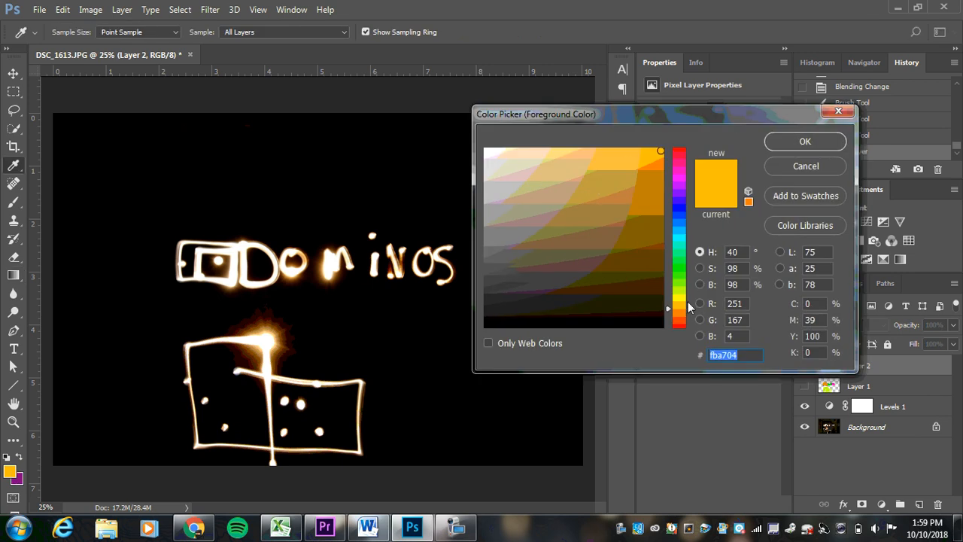
{"action": "left_click_drag", "start_coordinate": [688, 308], "coordinate": [682, 292]}
{"action": "left_click", "coordinate": [805, 141]}
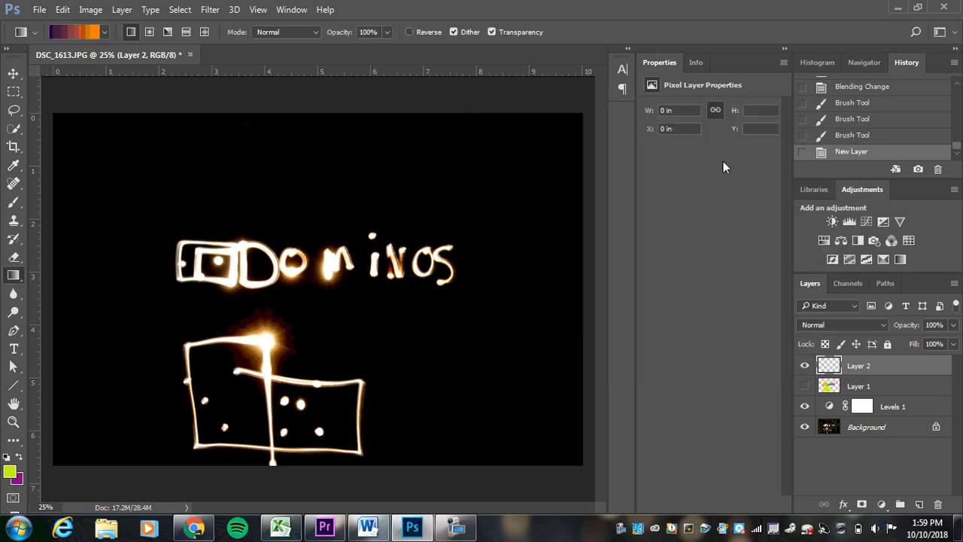
Step: Choose the foreground-to-background gradient preset running from yellow-green to purple
{"action": "left_click", "coordinate": [104, 31]}
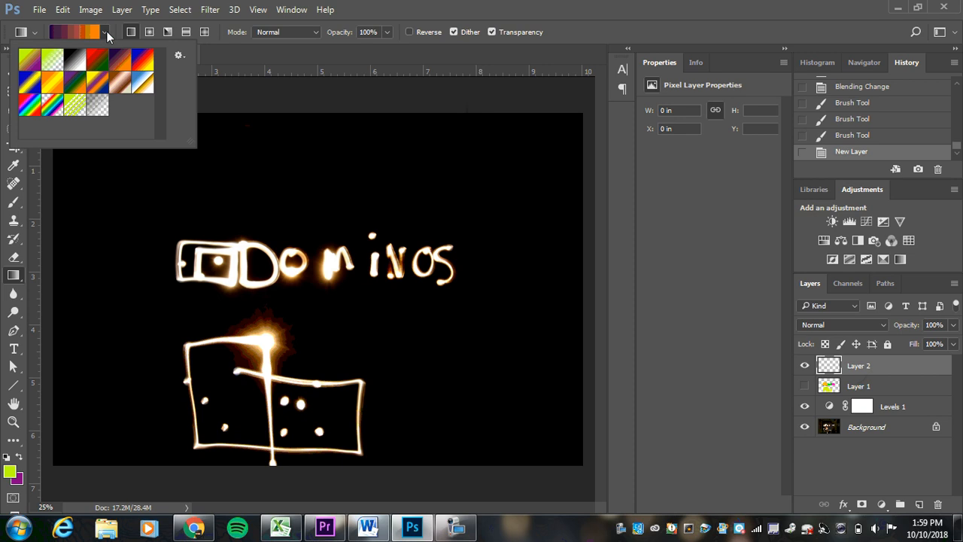
{"action": "left_click", "coordinate": [104, 32]}
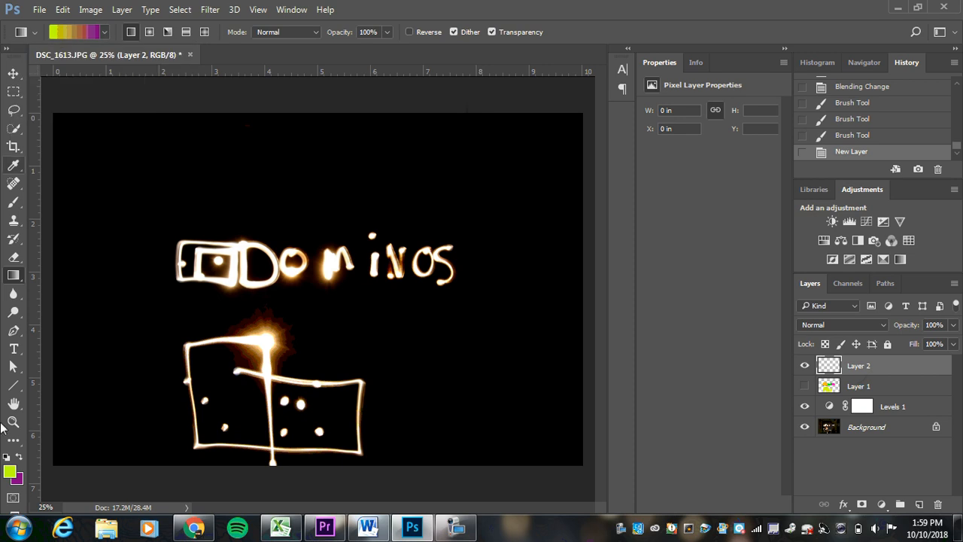
{"action": "left_click", "coordinate": [106, 31]}
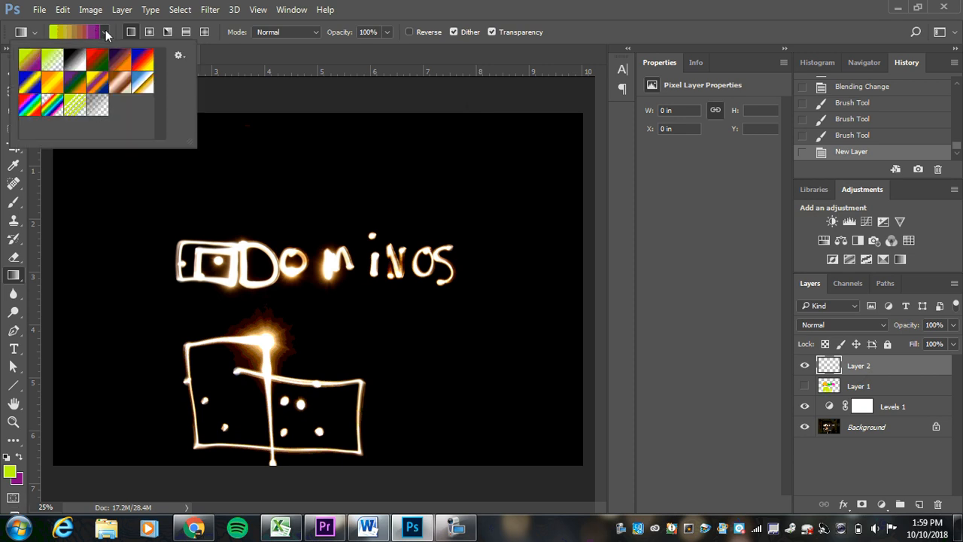
Step: Fill Layer 2 with the violet-to-orange gradient preset running horizontally from the left edge of the image to the right edge
{"action": "left_click", "coordinate": [120, 60]}
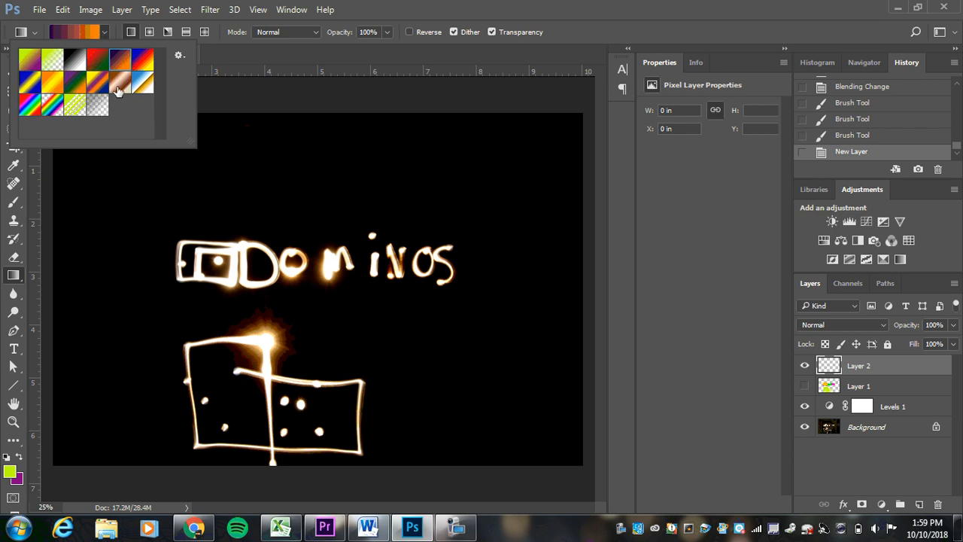
{"action": "left_click", "coordinate": [104, 30]}
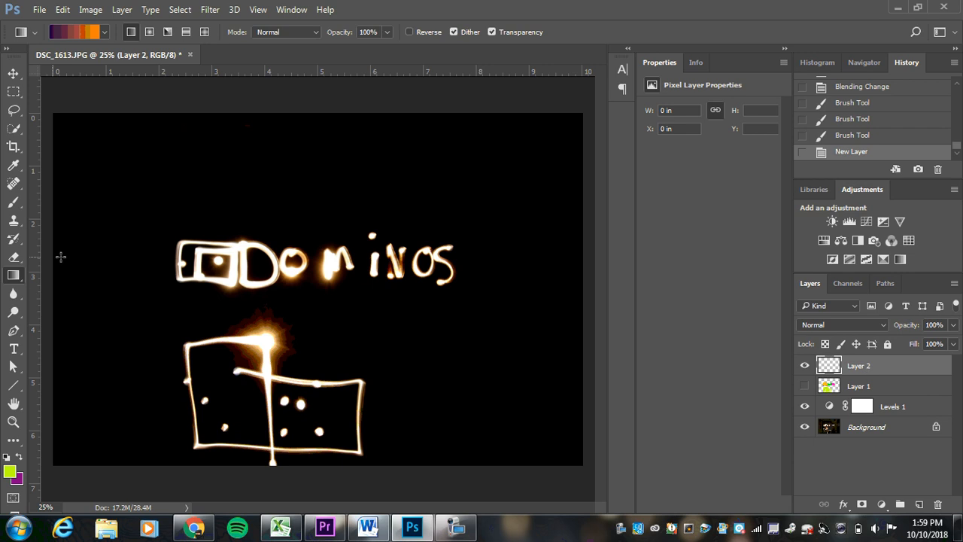
{"action": "left_click_drag", "start_coordinate": [54, 264], "coordinate": [584, 266]}
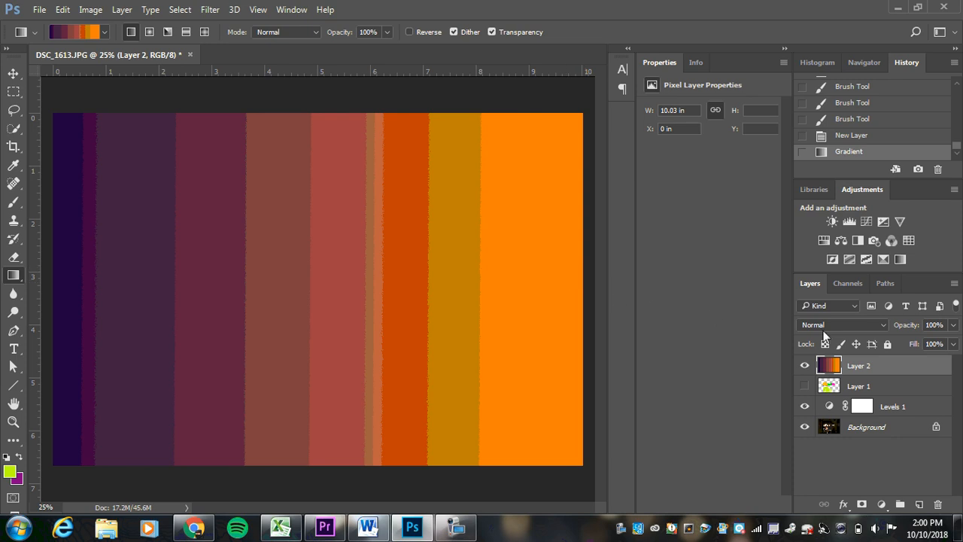
Step: Compare the Darken and Multiply blending modes on Layer 2 and leave it set to Multiply
{"action": "left_click", "coordinate": [877, 324]}
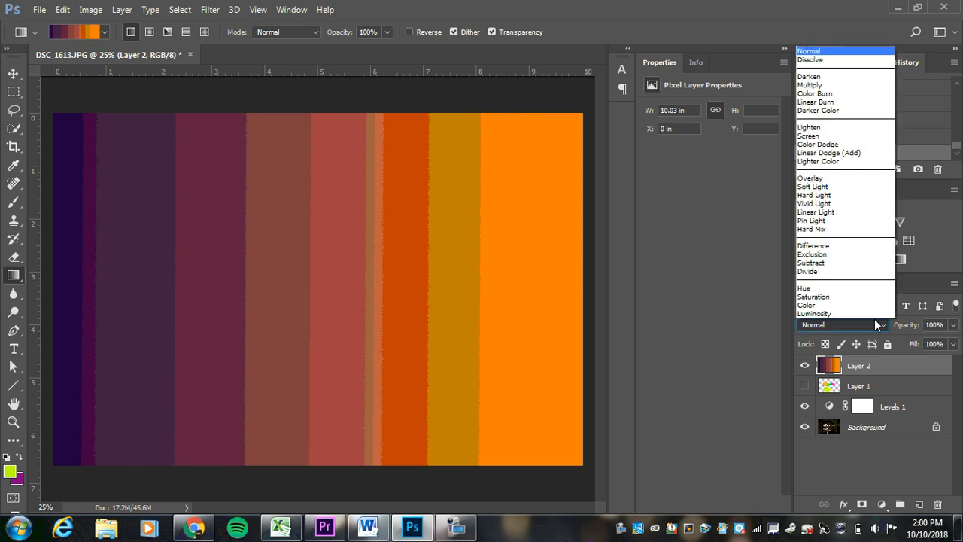
{"action": "left_click", "coordinate": [811, 76]}
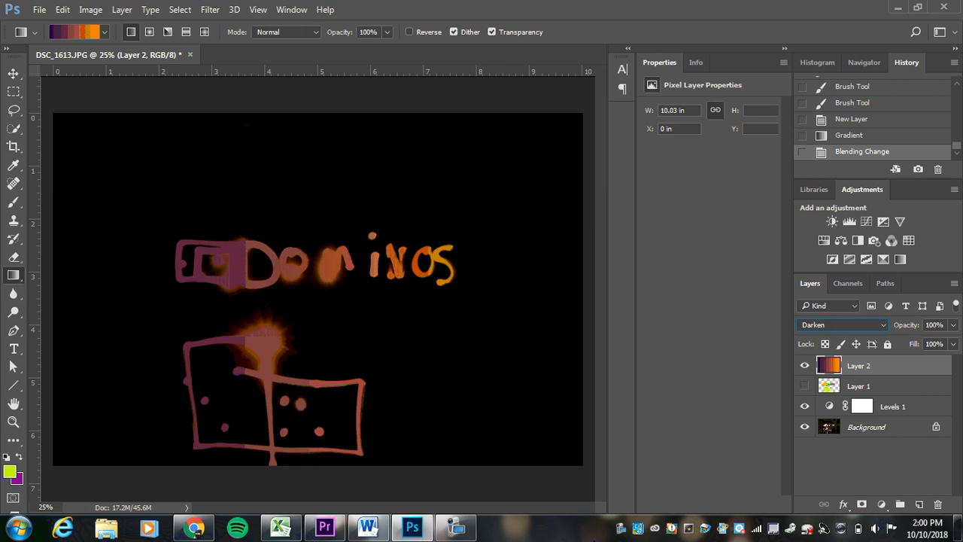
{"action": "scroll", "coordinate": [860, 327], "scroll_direction": "down", "scroll_amount": 1}
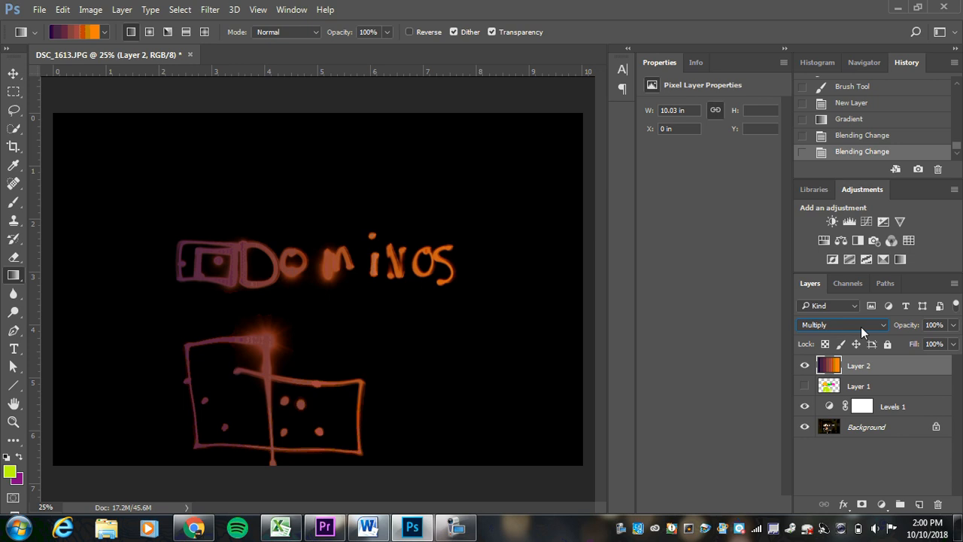
{"action": "scroll", "coordinate": [861, 327], "scroll_direction": "down", "scroll_amount": 1}
{"action": "scroll", "coordinate": [861, 327], "scroll_direction": "up", "scroll_amount": 1}
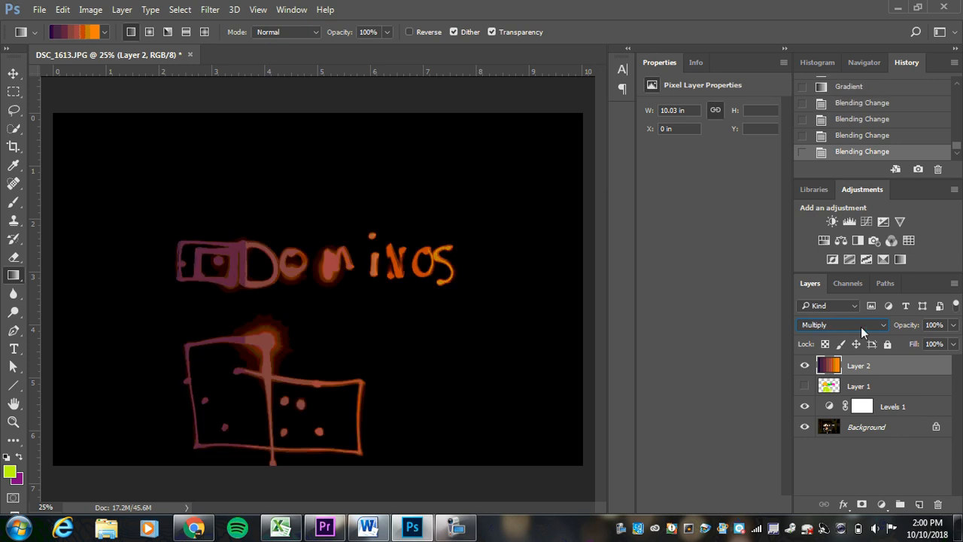
Step: Refill Layer 2 with the blue-red-yellow gradient preset, running horizontally from the start to the end of the Dominos lettering
{"action": "left_click", "coordinate": [105, 33]}
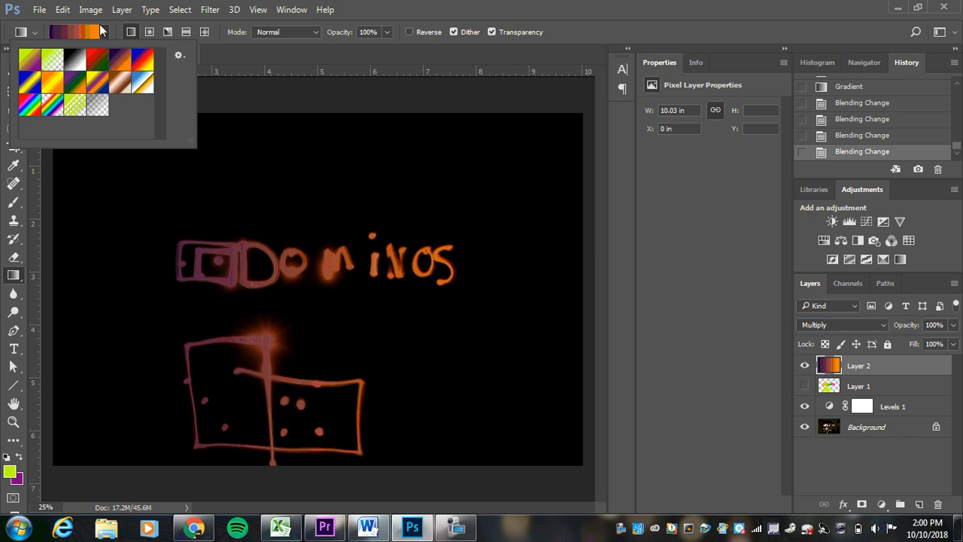
{"action": "left_click", "coordinate": [144, 60]}
{"action": "left_click", "coordinate": [104, 33]}
{"action": "mouse_move", "coordinate": [68, 286]}
{"action": "left_mouse_down"}
{"action": "mouse_move", "coordinate": [468, 303]}
{"action": "mouse_move", "coordinate": [578, 270]}
{"action": "mouse_move", "coordinate": [582, 277]}
{"action": "left_mouse_up"}
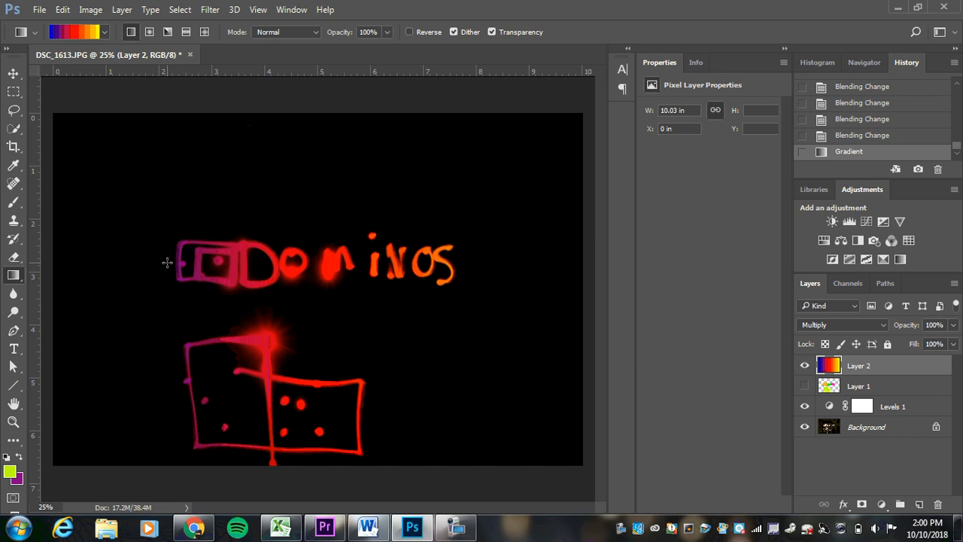
{"action": "left_click_drag", "start_coordinate": [163, 262], "coordinate": [449, 259]}
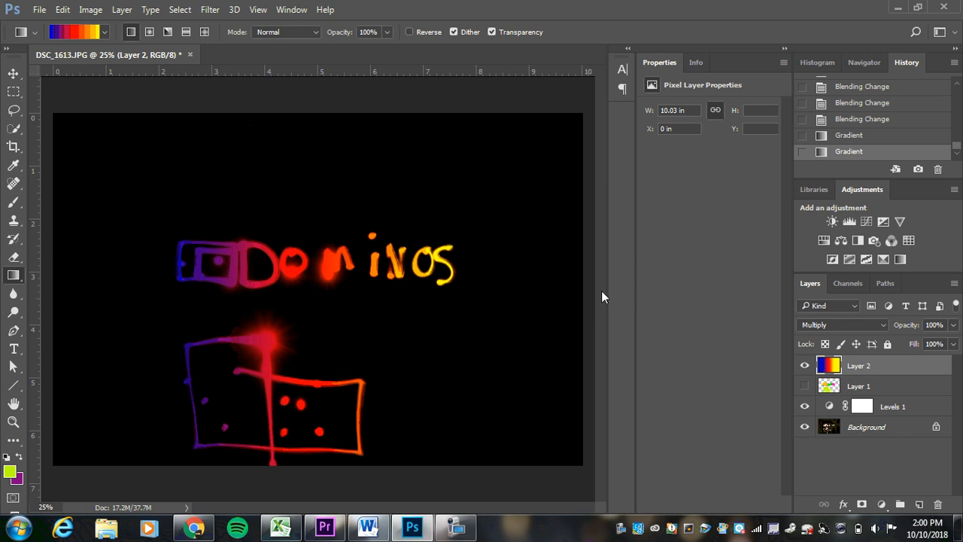
Step: Paint over the domino outlines, their dots and the bright flare on Layer 2 with the yellow-green brush
{"action": "left_click", "coordinate": [18, 208]}
{"action": "mouse_move", "coordinate": [277, 339]}
{"action": "left_mouse_down"}
{"action": "mouse_move", "coordinate": [182, 341]}
{"action": "mouse_move", "coordinate": [182, 371]}
{"action": "mouse_move", "coordinate": [202, 440]}
{"action": "mouse_move", "coordinate": [243, 453]}
{"action": "mouse_move", "coordinate": [259, 421]}
{"action": "mouse_move", "coordinate": [264, 341]}
{"action": "mouse_move", "coordinate": [210, 421]}
{"action": "mouse_move", "coordinate": [300, 362]}
{"action": "mouse_move", "coordinate": [267, 371]}
{"action": "mouse_move", "coordinate": [315, 381]}
{"action": "mouse_move", "coordinate": [351, 375]}
{"action": "mouse_move", "coordinate": [362, 417]}
{"action": "mouse_move", "coordinate": [354, 460]}
{"action": "mouse_move", "coordinate": [273, 456]}
{"action": "left_mouse_up"}
{"action": "left_click", "coordinate": [205, 400]}
{"action": "left_click", "coordinate": [225, 426]}
{"action": "left_click", "coordinate": [284, 401]}
{"action": "left_click", "coordinate": [301, 404]}
{"action": "left_click", "coordinate": [284, 432]}
{"action": "left_click", "coordinate": [319, 431]}
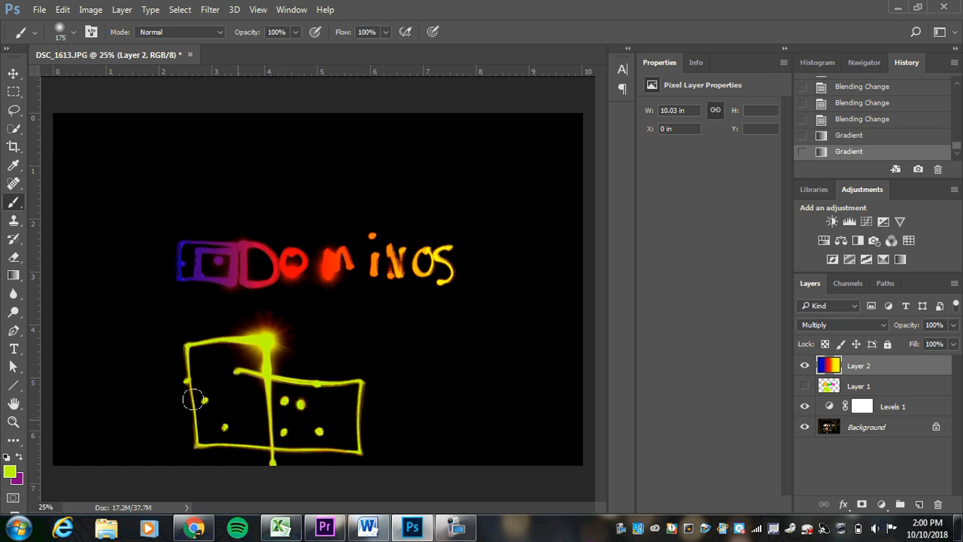
{"action": "mouse_move", "coordinate": [193, 400]}
{"action": "left_mouse_down"}
{"action": "mouse_move", "coordinate": [189, 331]}
{"action": "mouse_move", "coordinate": [258, 323]}
{"action": "mouse_move", "coordinate": [233, 347]}
{"action": "mouse_move", "coordinate": [292, 343]}
{"action": "left_mouse_up"}
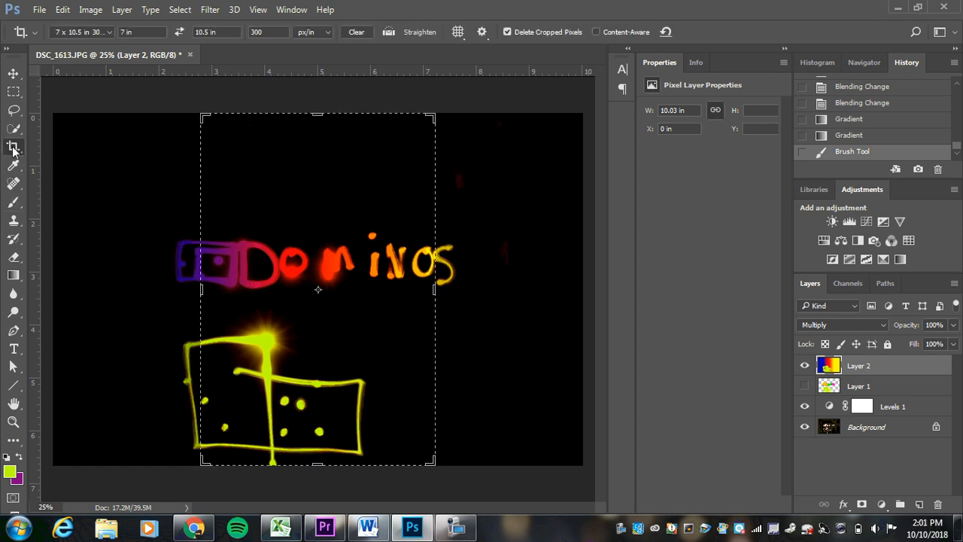
Step: Set the crop size to 6 in wide by 4 in high
{"action": "left_click", "coordinate": [179, 32]}
{"action": "left_click_drag", "start_coordinate": [159, 32], "coordinate": [104, 30]}
{"action": "type", "text": "6"}
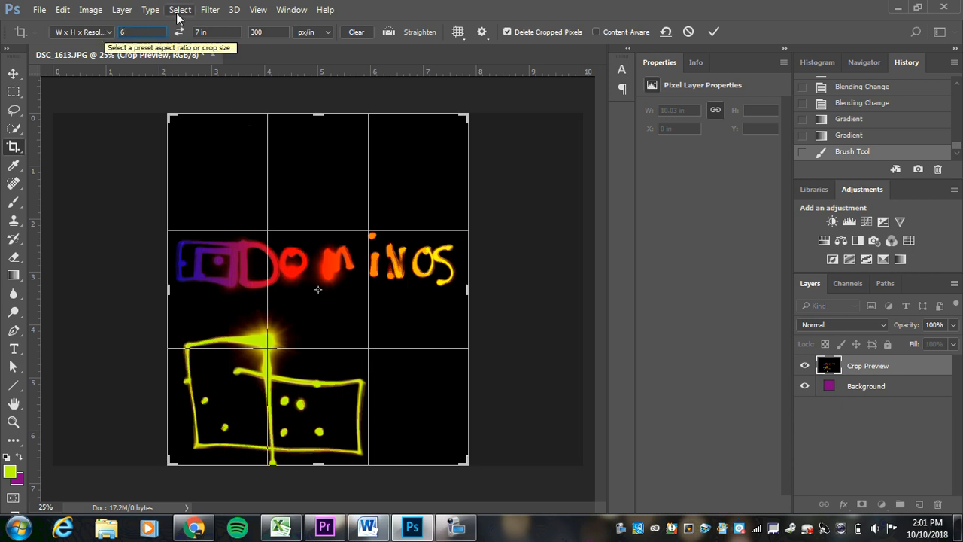
{"action": "key", "text": "Tab"}
{"action": "type", "text": "4"}
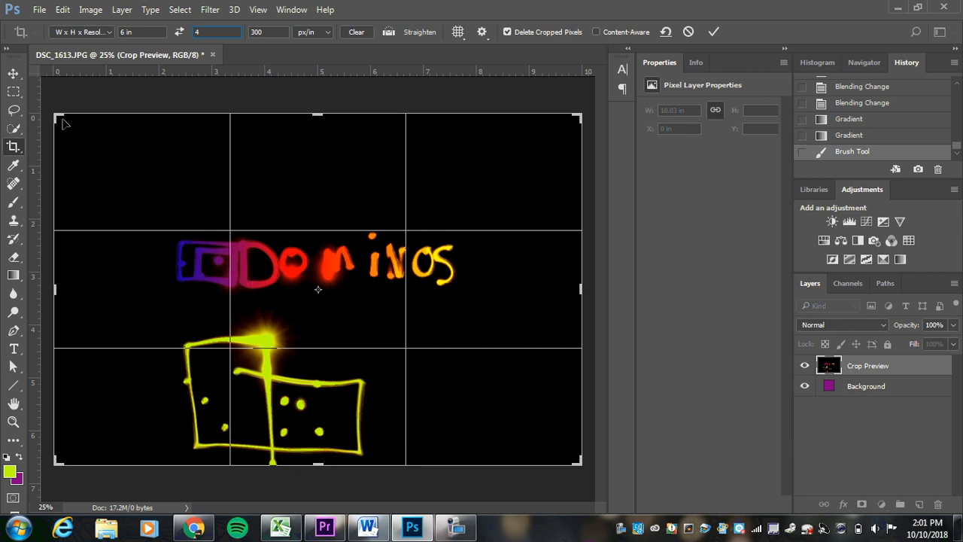
Step: Tighten the crop frame around the lettering and dominoes, reposition the image inside it, and apply the crop
{"action": "left_click_drag", "start_coordinate": [59, 115], "coordinate": [107, 151]}
{"action": "left_click_drag", "start_coordinate": [531, 148], "coordinate": [496, 172]}
{"action": "left_click_drag", "start_coordinate": [317, 263], "coordinate": [347, 267]}
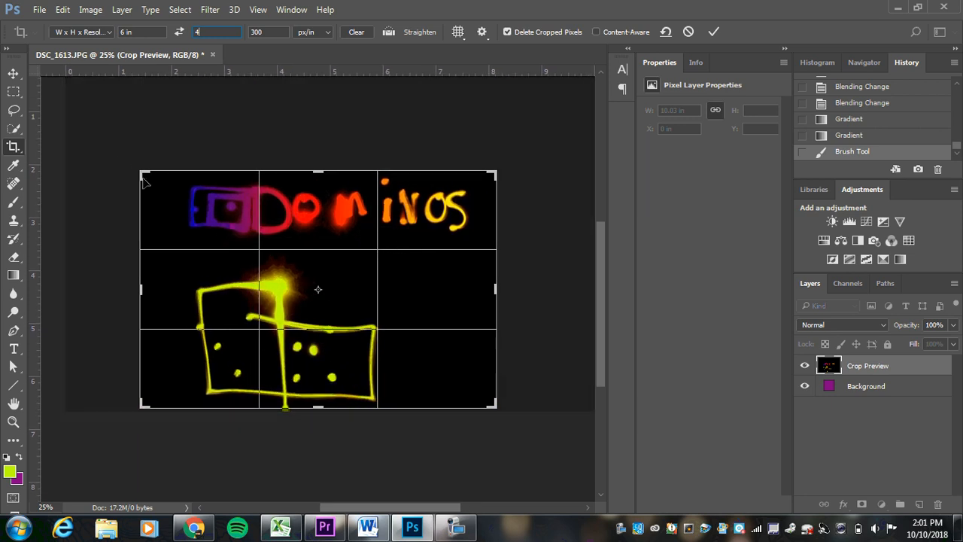
{"action": "left_click_drag", "start_coordinate": [143, 179], "coordinate": [140, 166]}
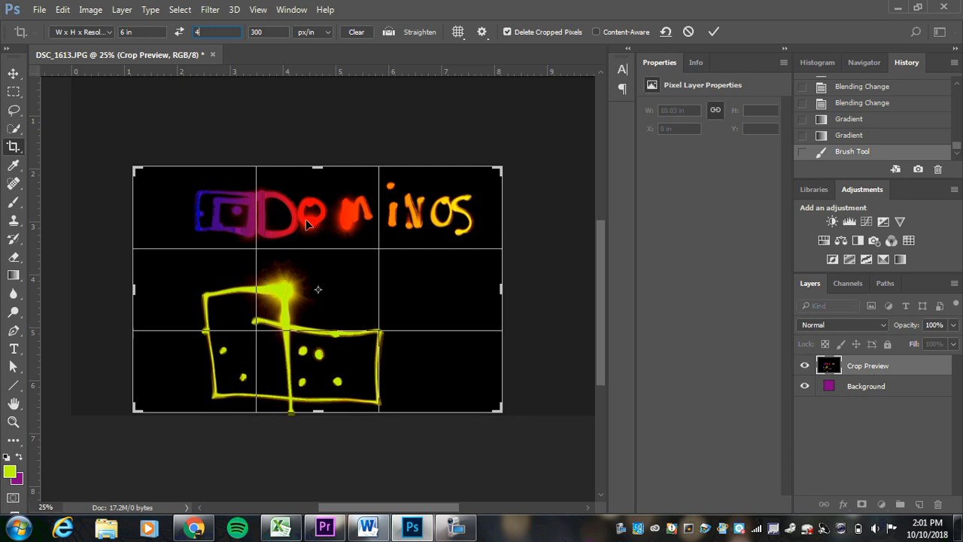
{"action": "left_click_drag", "start_coordinate": [306, 236], "coordinate": [299, 236]}
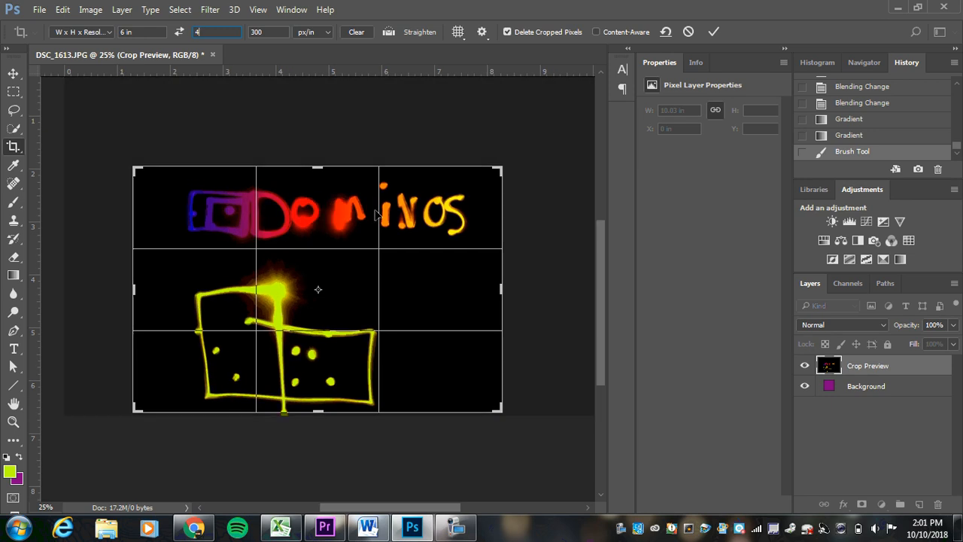
{"action": "left_click", "coordinate": [711, 32]}
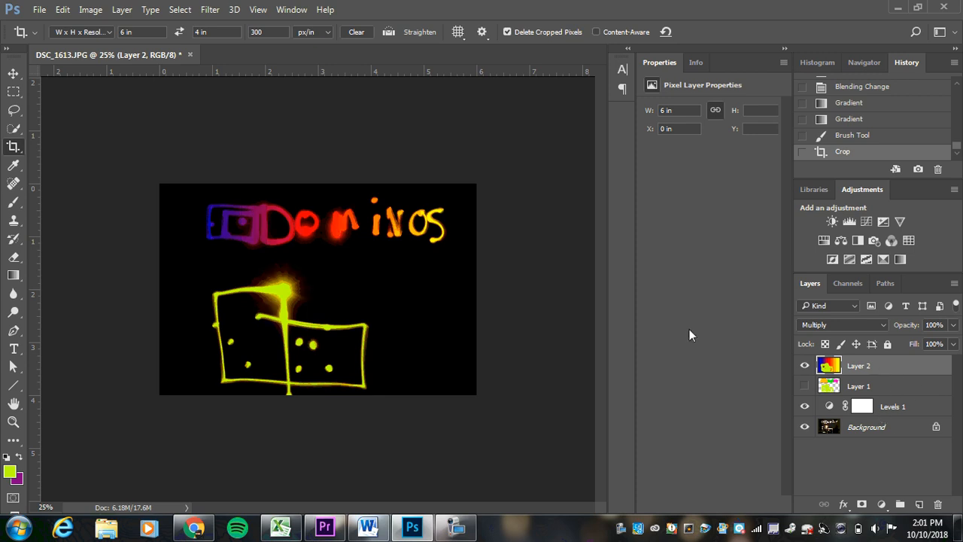
Step: Flatten the image, discarding the hidden layers, and revert to the history state right after the crop
{"action": "right_click", "coordinate": [904, 386]}
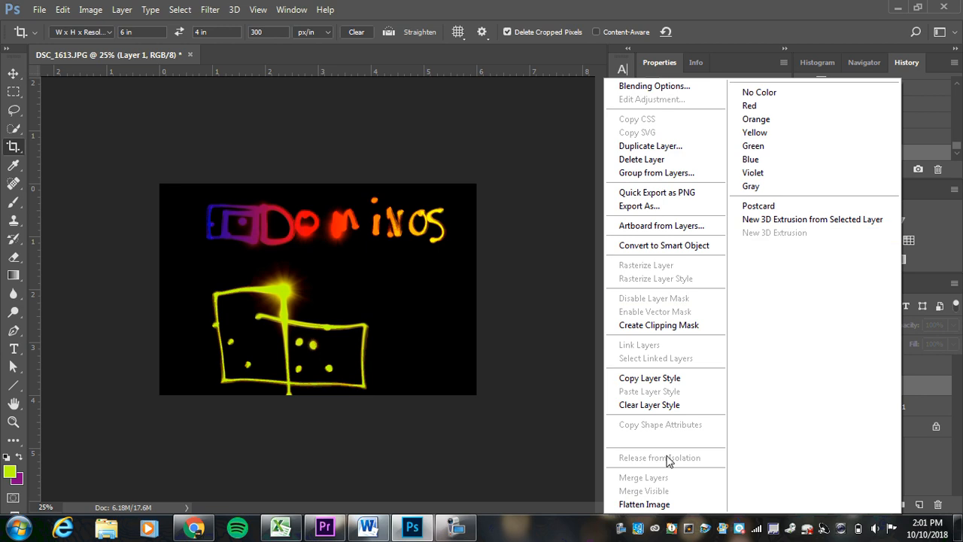
{"action": "left_click", "coordinate": [668, 505]}
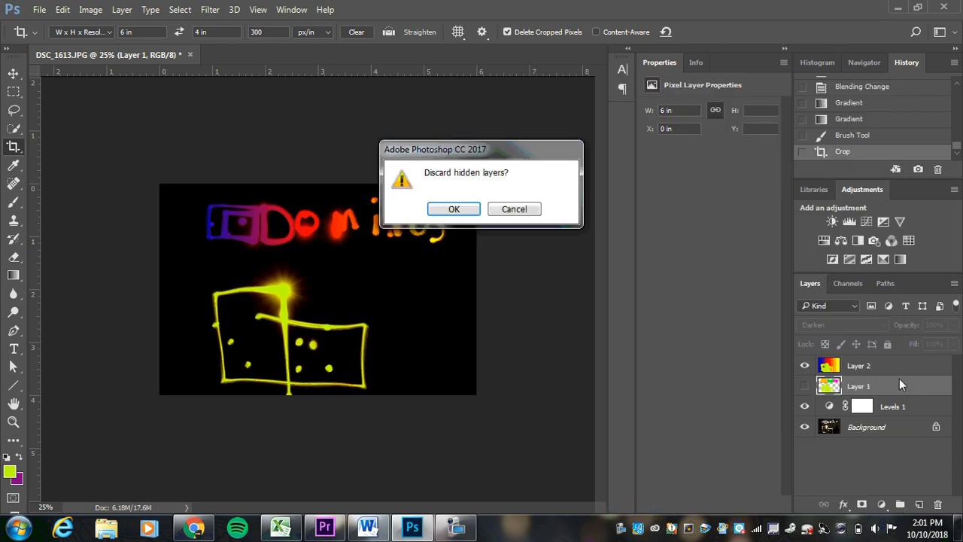
{"action": "left_click", "coordinate": [461, 211]}
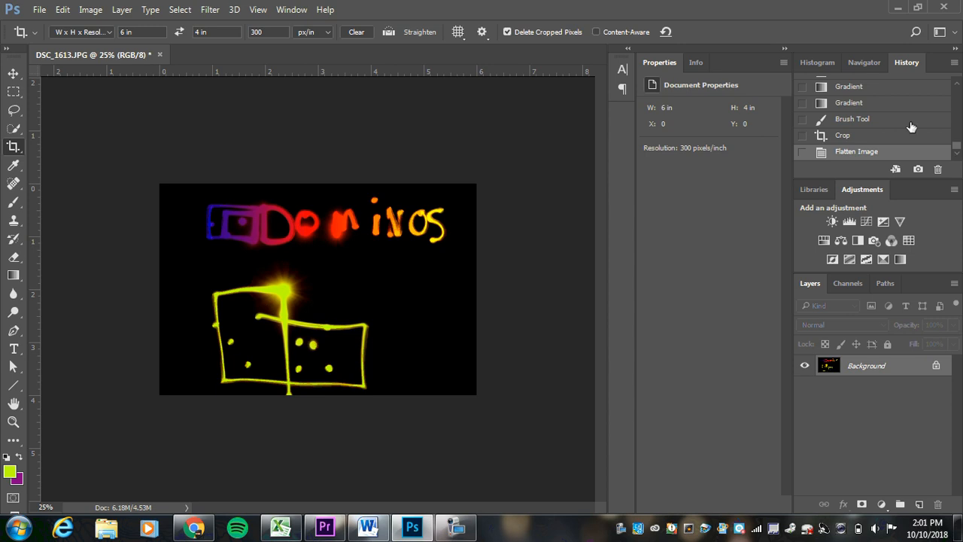
{"action": "left_click", "coordinate": [874, 139]}
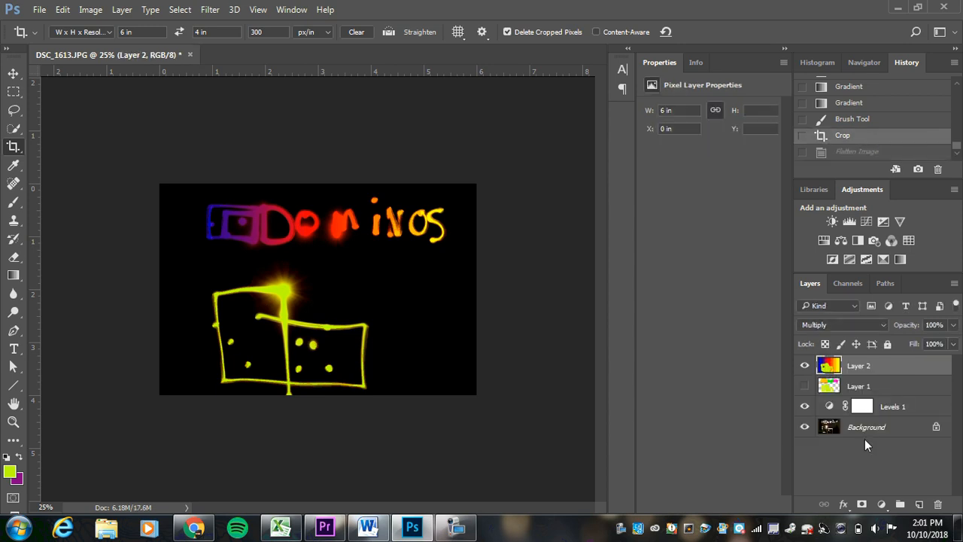